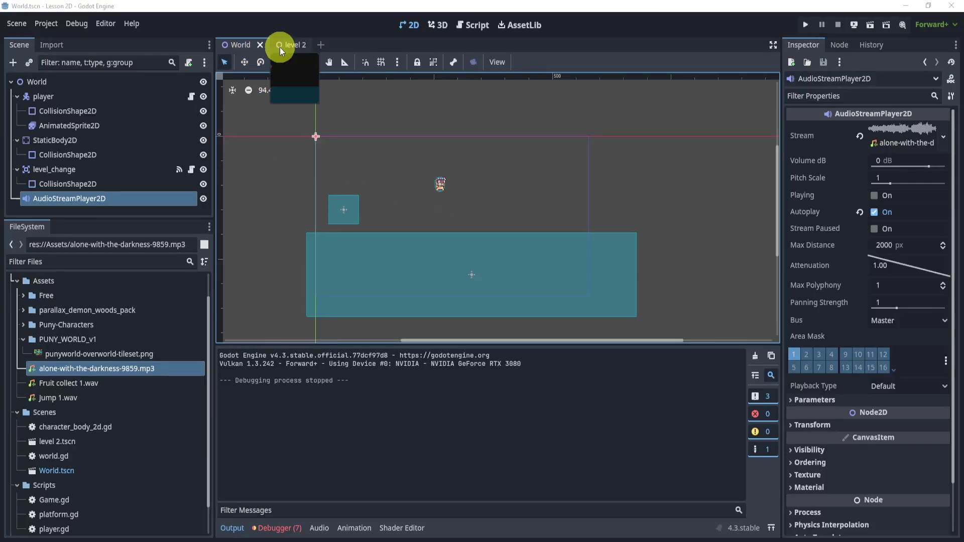
Run the game and walk the player into level 2 to test the music.
{"action": "left_click", "coordinate": [279, 47]}
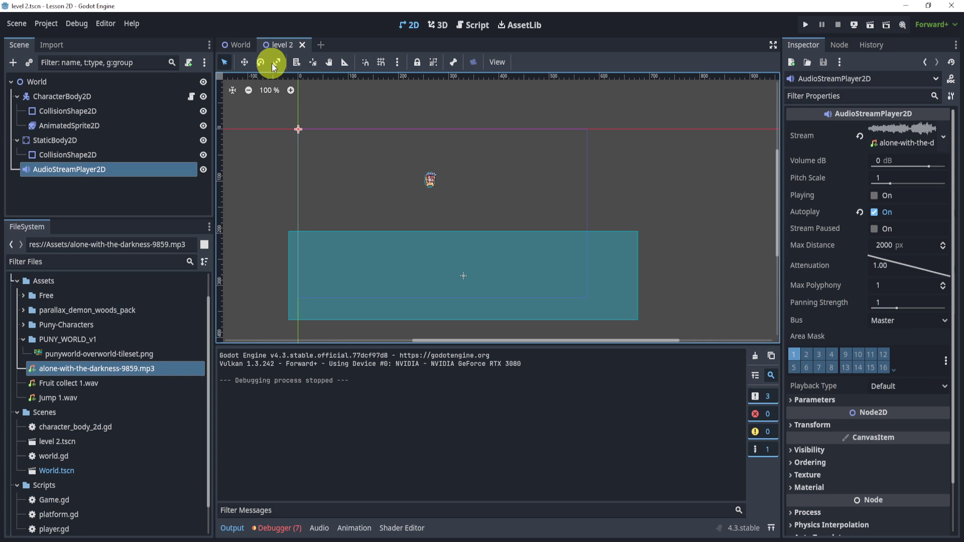
{"action": "left_click", "coordinate": [235, 45]}
{"action": "left_click", "coordinate": [807, 22]}
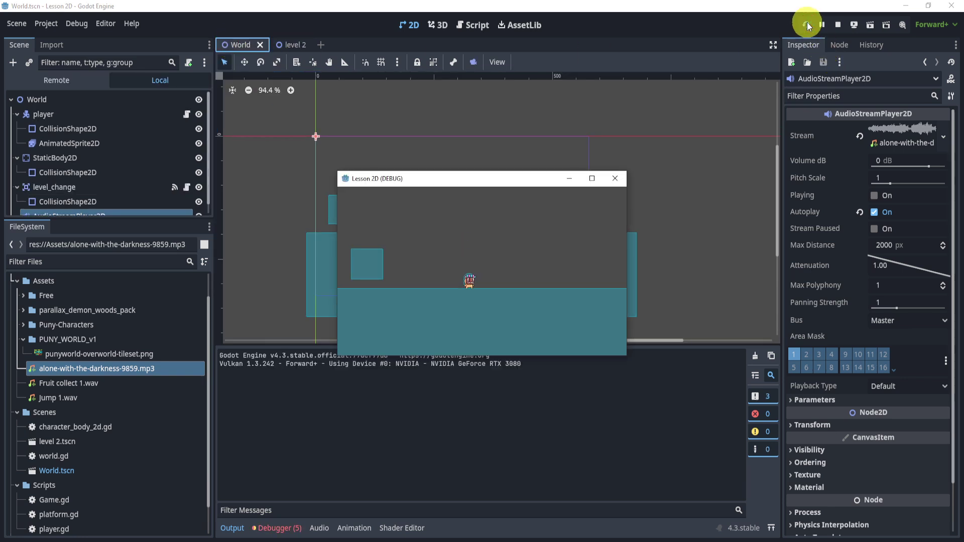
{"action": "key", "text": "Left"}
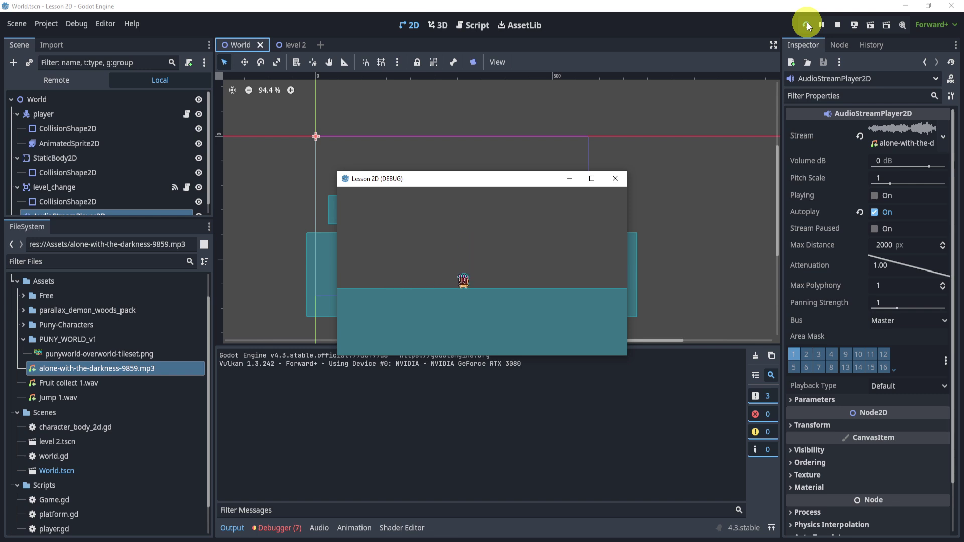
{"action": "left_click", "coordinate": [615, 178]}
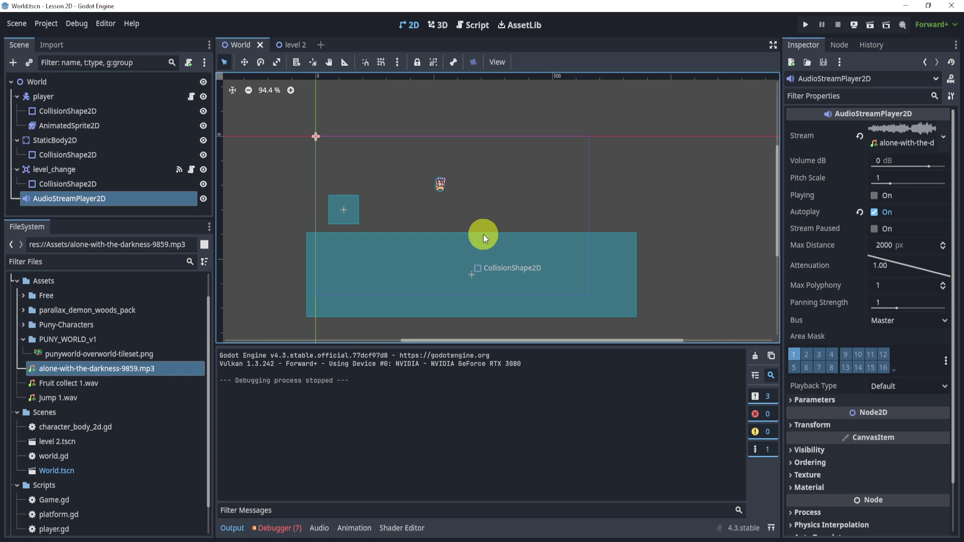
Delete the AudioStreamPlayer2D node from both the World and level 2 scenes.
{"action": "left_click", "coordinate": [102, 195]}
{"action": "key", "text": "Delete"}
{"action": "key", "text": "Return"}
{"action": "left_click", "coordinate": [295, 45]}
{"action": "left_click", "coordinate": [98, 169]}
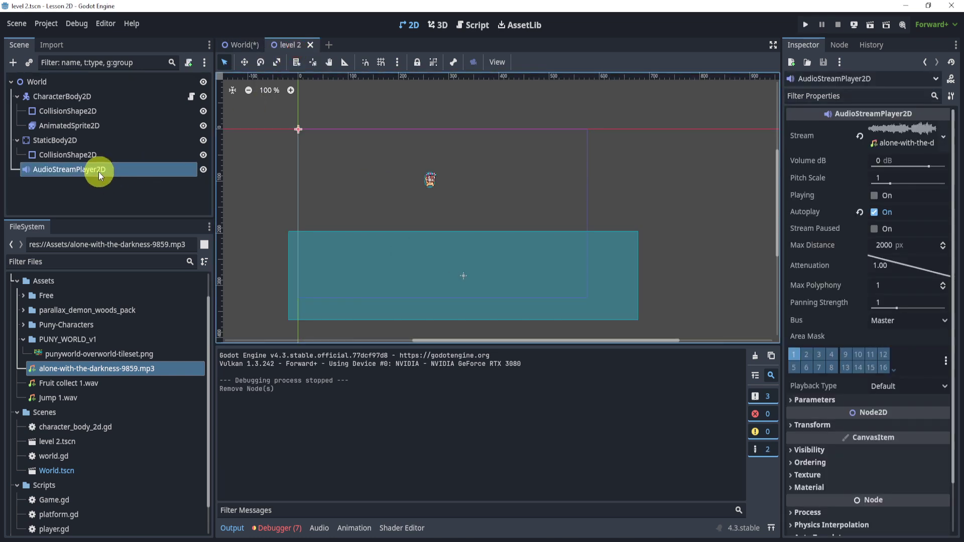
{"action": "key", "text": "Delete"}
{"action": "key", "text": "Return"}
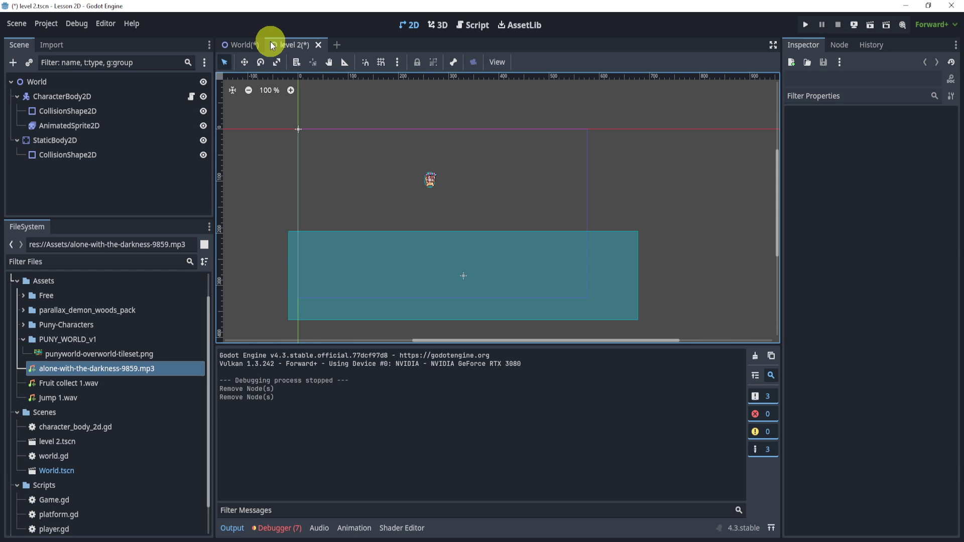
Save the level 2 and World scenes.
{"action": "key", "text": "ctrl+s"}
{"action": "left_click", "coordinate": [241, 44]}
{"action": "key", "text": "ctrl+s"}
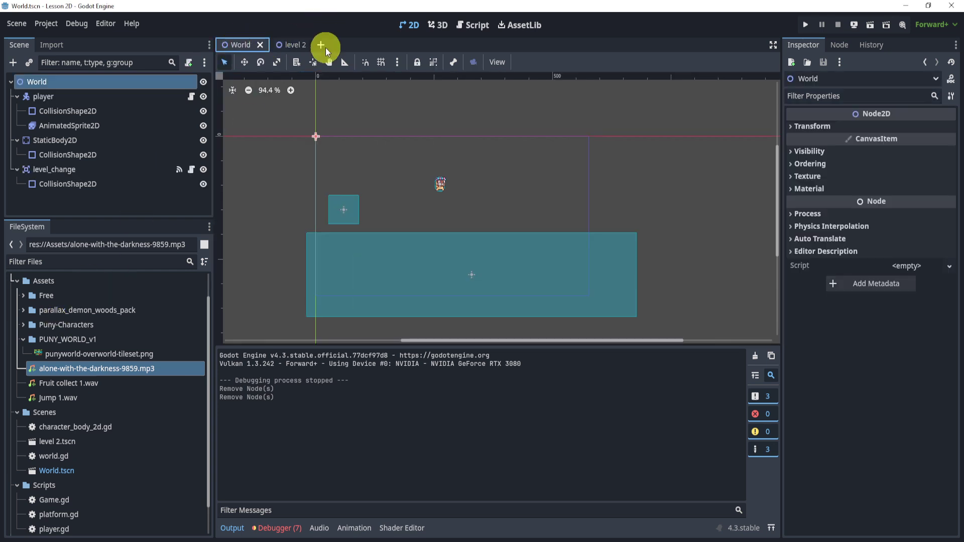
Create a new scene with a plain Node root named AudioController.
{"action": "left_click", "coordinate": [329, 45]}
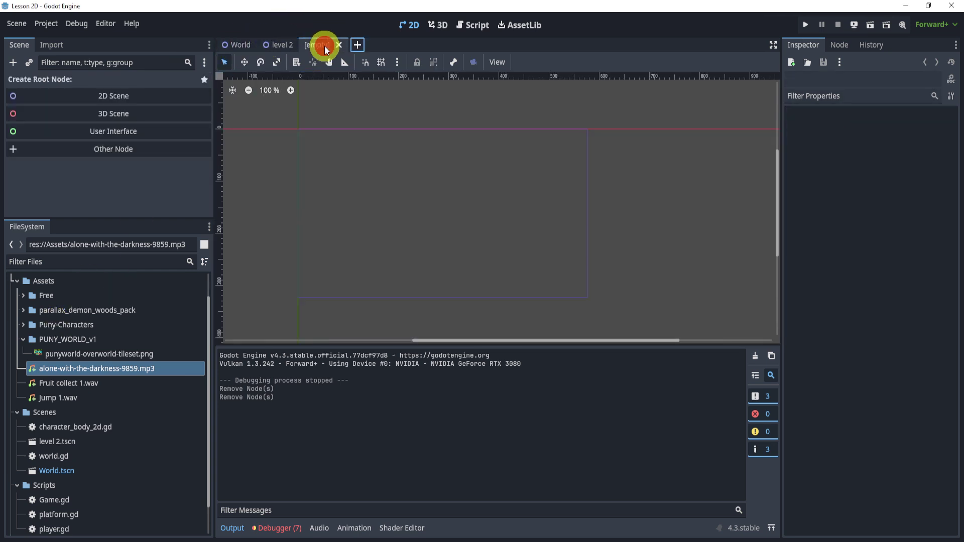
{"action": "left_click", "coordinate": [168, 154]}
{"action": "left_click", "coordinate": [316, 176]}
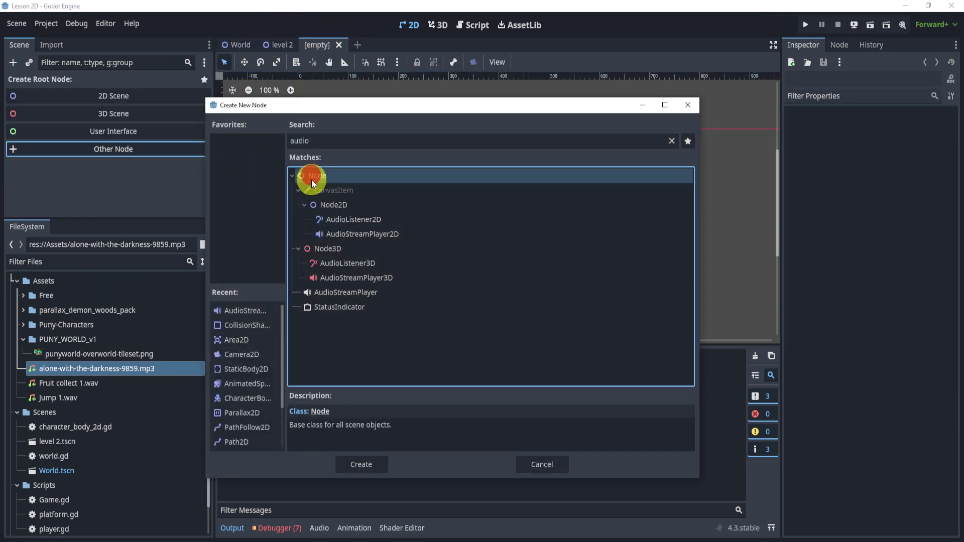
{"action": "left_click", "coordinate": [364, 463]}
{"action": "double_click", "coordinate": [82, 80]}
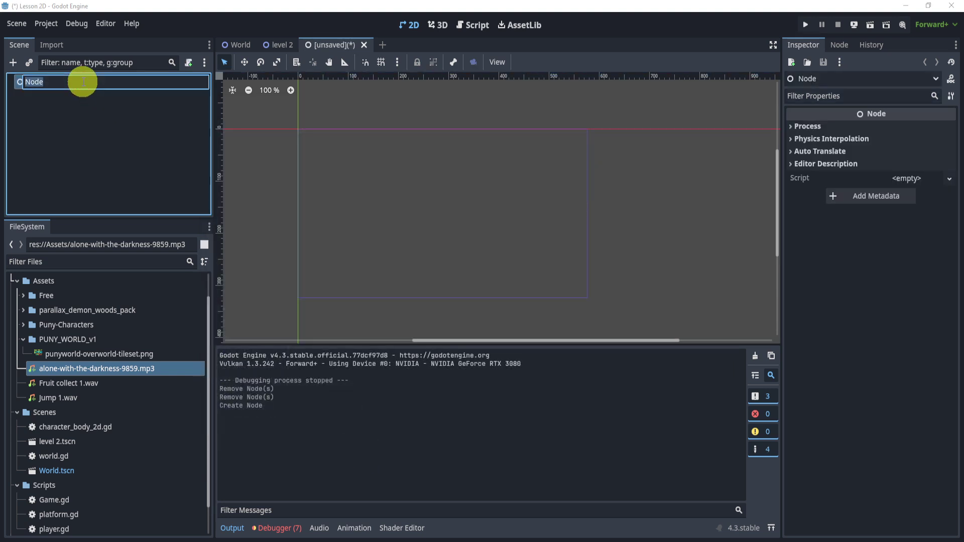
{"action": "type", "text": "AudioControlle"}
{"action": "type", "text": "roll"}
{"action": "key", "text": "Return"}
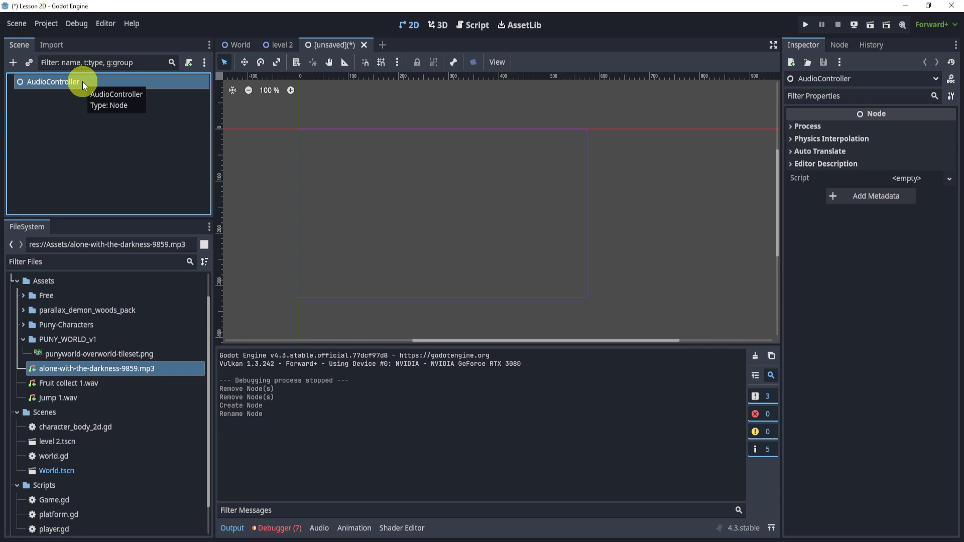
Add an AudioStreamPlayer child using alone-with-the-darkness-9859.mp3 as its stream.
{"action": "left_click", "coordinate": [14, 63]}
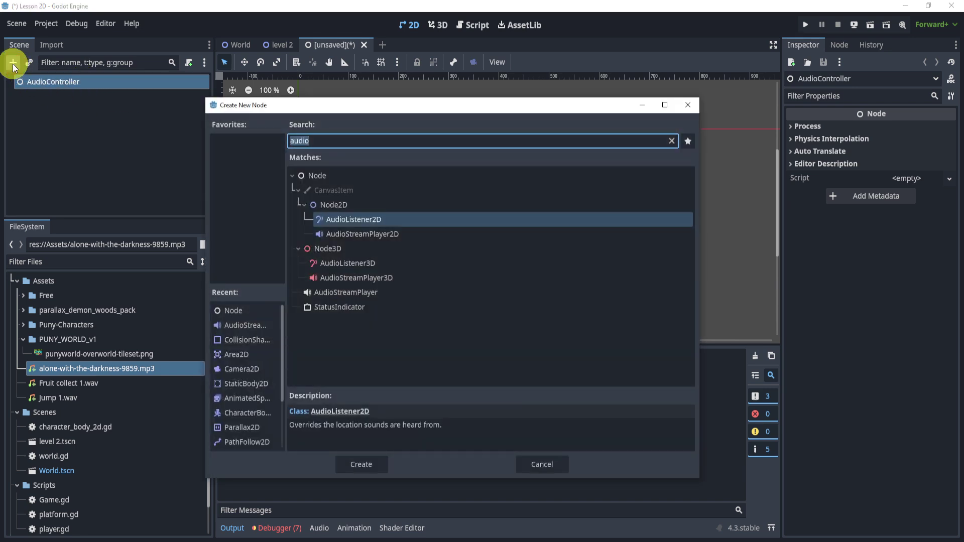
{"action": "left_click", "coordinate": [379, 293]}
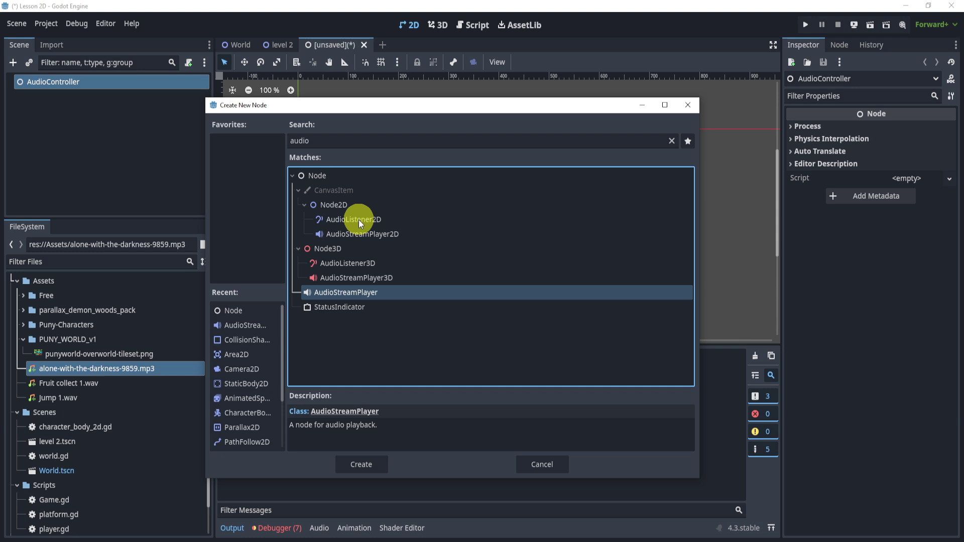
{"action": "left_click", "coordinate": [368, 463]}
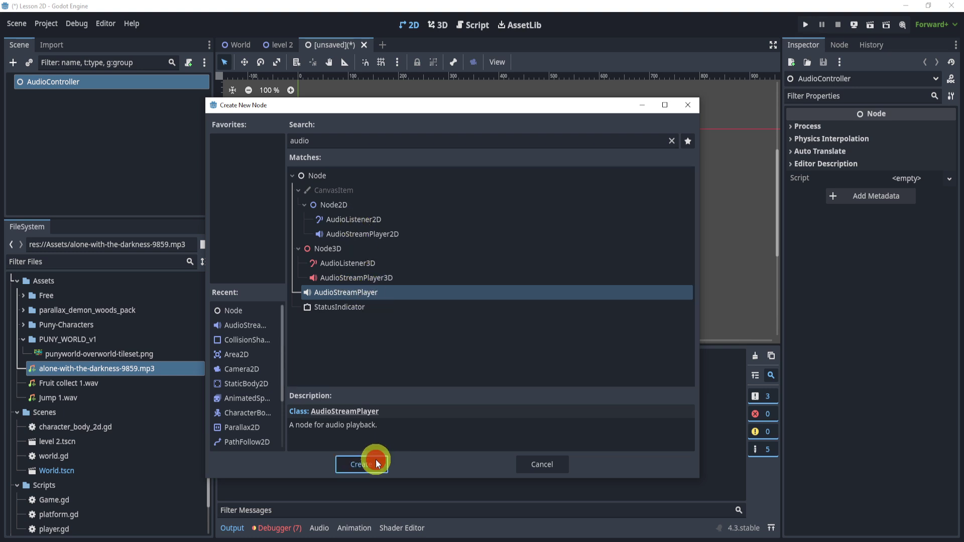
{"action": "left_click_drag", "start_coordinate": [140, 370], "coordinate": [910, 135]}
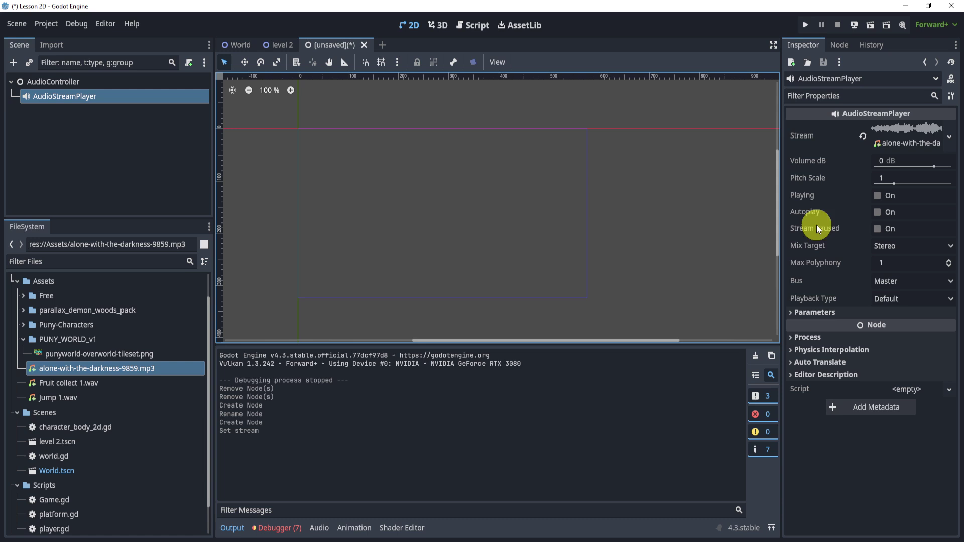
Attach a separate-file audio_controller.gd script in res://Scripts to the AudioController node.
{"action": "left_click", "coordinate": [128, 83]}
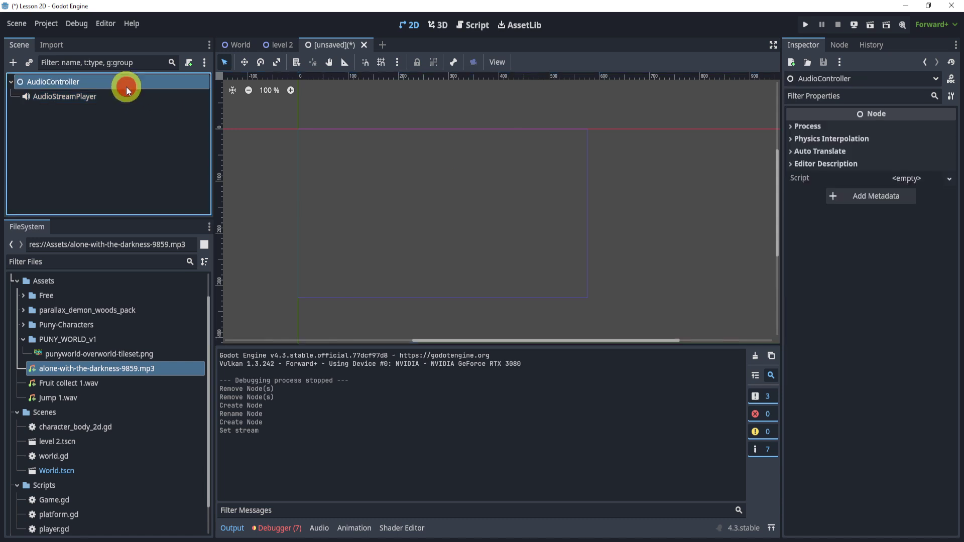
{"action": "left_click", "coordinate": [189, 63]}
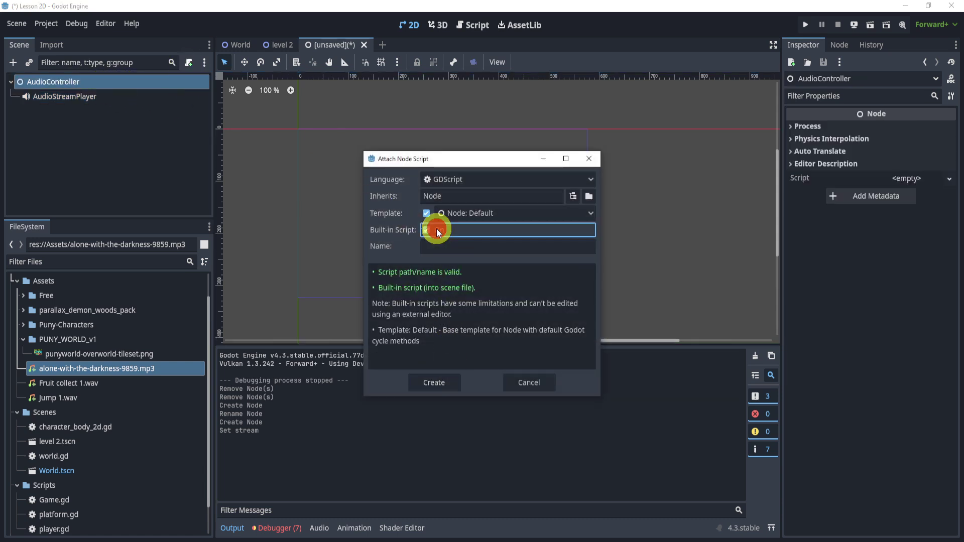
{"action": "left_click", "coordinate": [426, 230]}
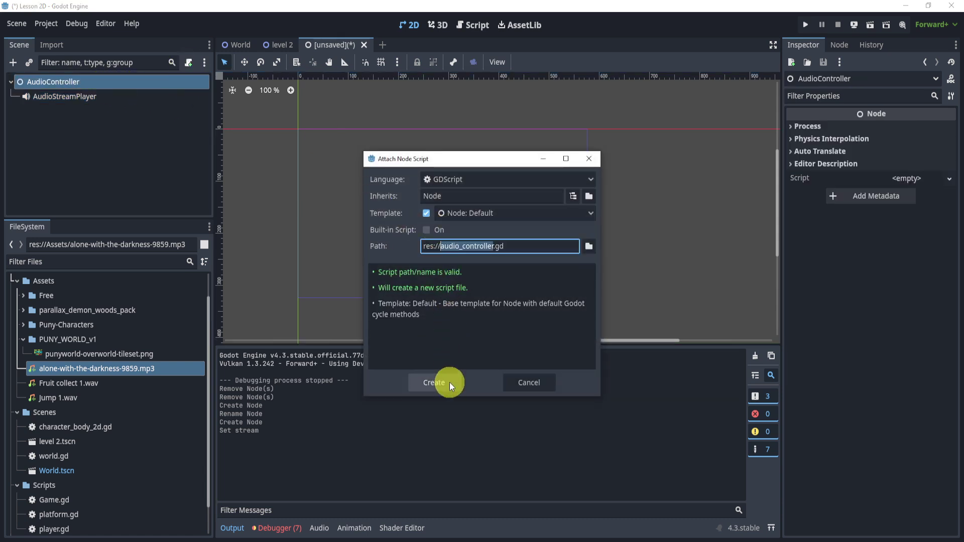
{"action": "left_click", "coordinate": [589, 247]}
{"action": "double_click", "coordinate": [430, 168]}
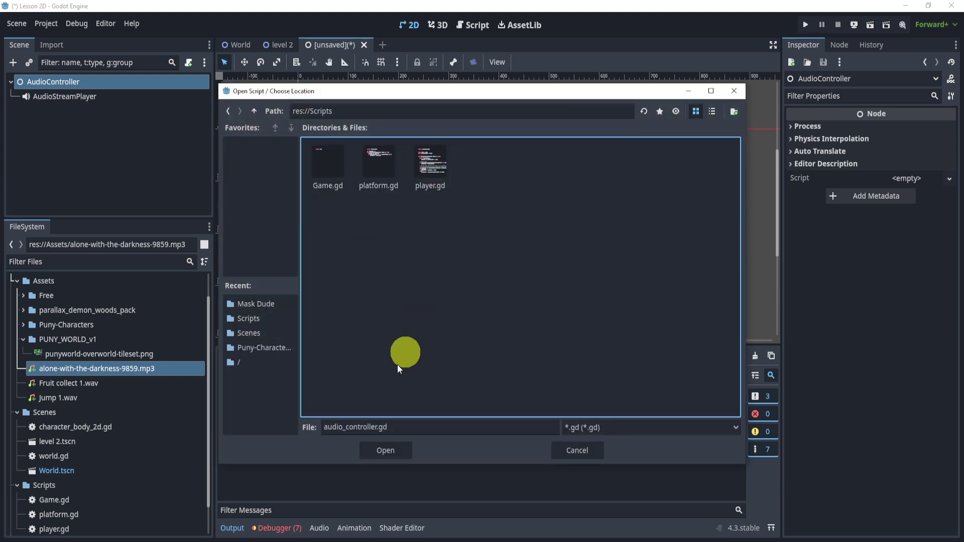
{"action": "left_click", "coordinate": [384, 452]}
{"action": "left_click", "coordinate": [437, 388]}
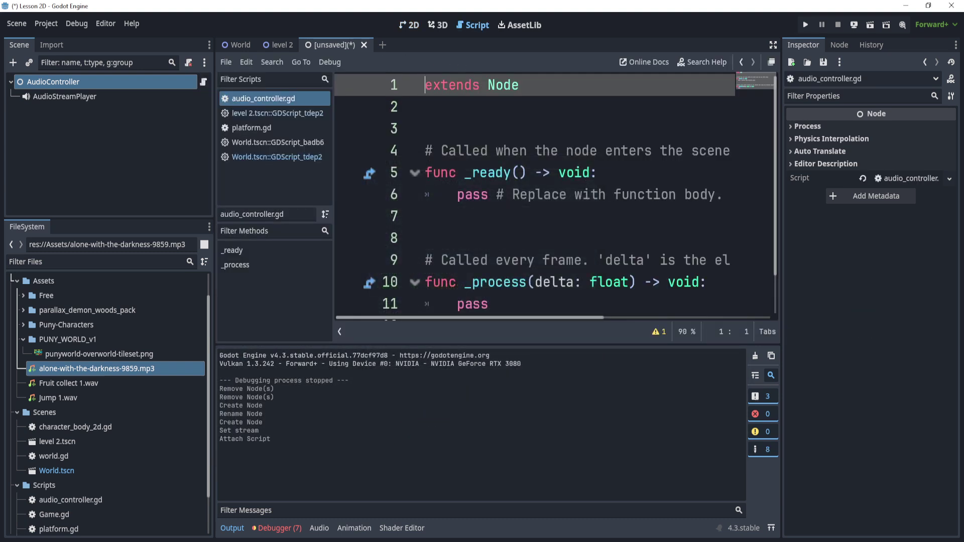
{"action": "scroll", "coordinate": [668, 270], "scroll_direction": "down", "scroll_amount": 1}
{"action": "left_click_drag", "start_coordinate": [577, 276], "coordinate": [412, 108]}
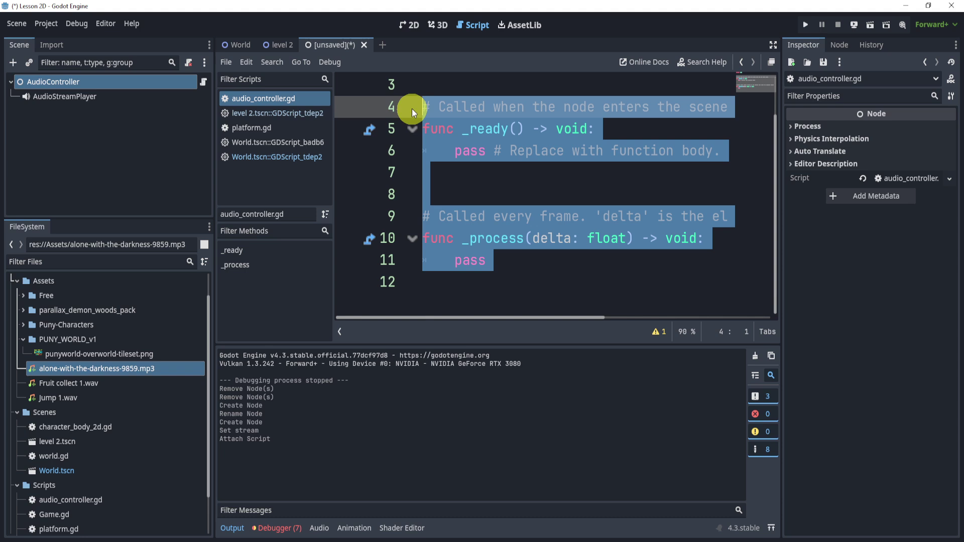
Replace the template code with a play_music function and rename AudioStreamPlayer to bg_music.
{"action": "key", "text": "BackSpace"}
{"action": "type", "text": "func "}
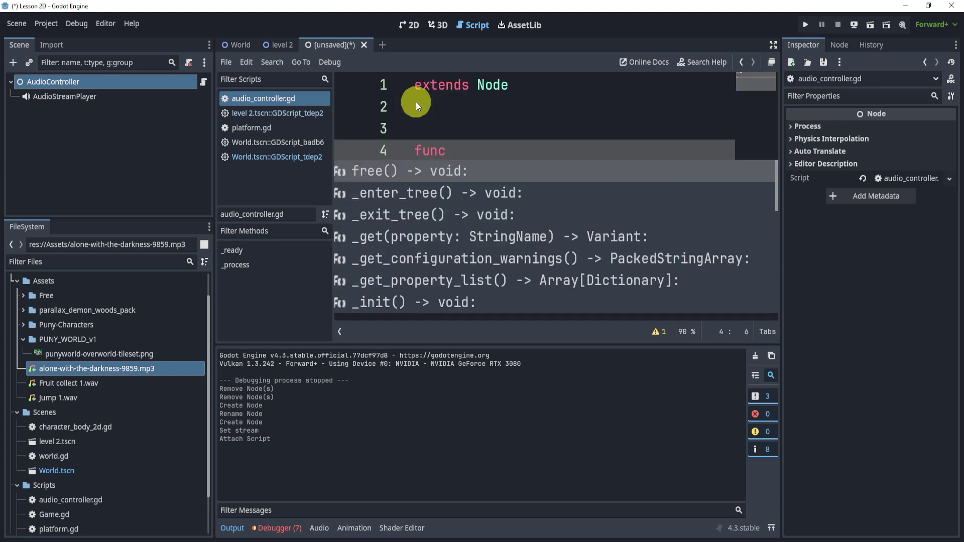
{"action": "type", "text": "play_mu"}
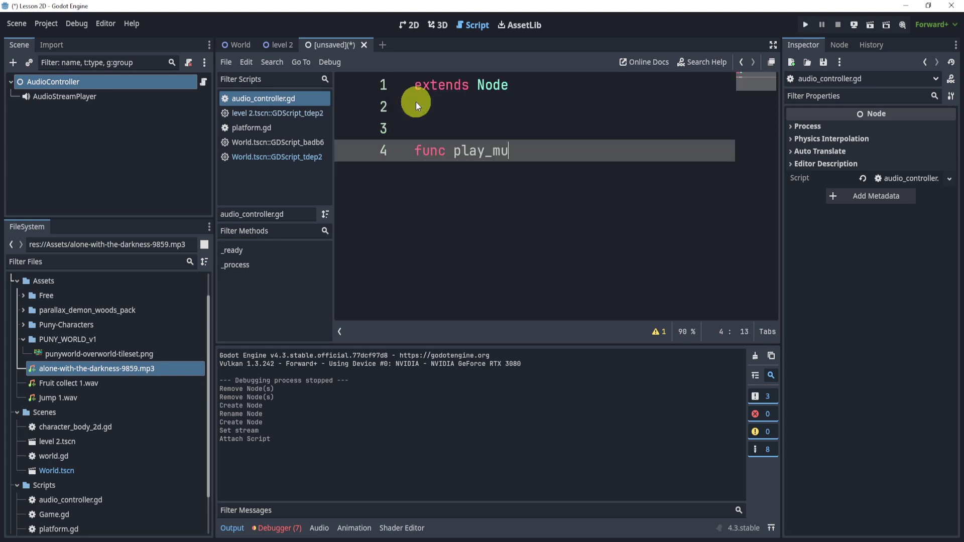
{"action": "type", "text": "sic():"}
{"action": "key", "text": "Return"}
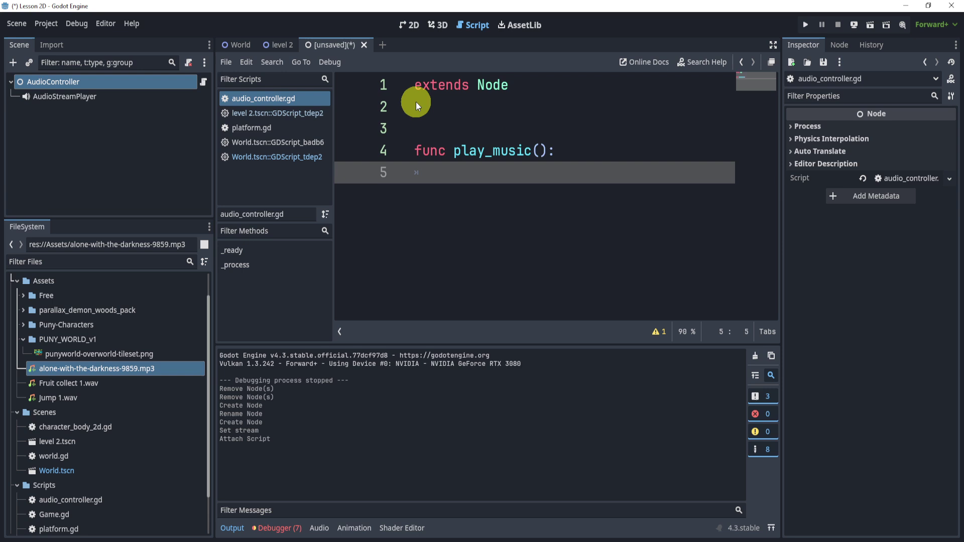
{"action": "double_click", "coordinate": [111, 100]}
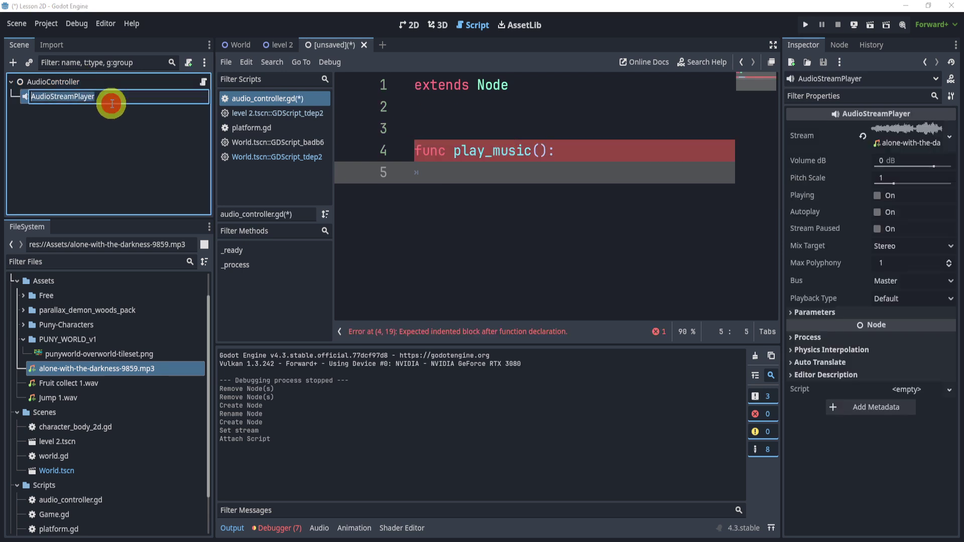
{"action": "type", "text": "bg_"}
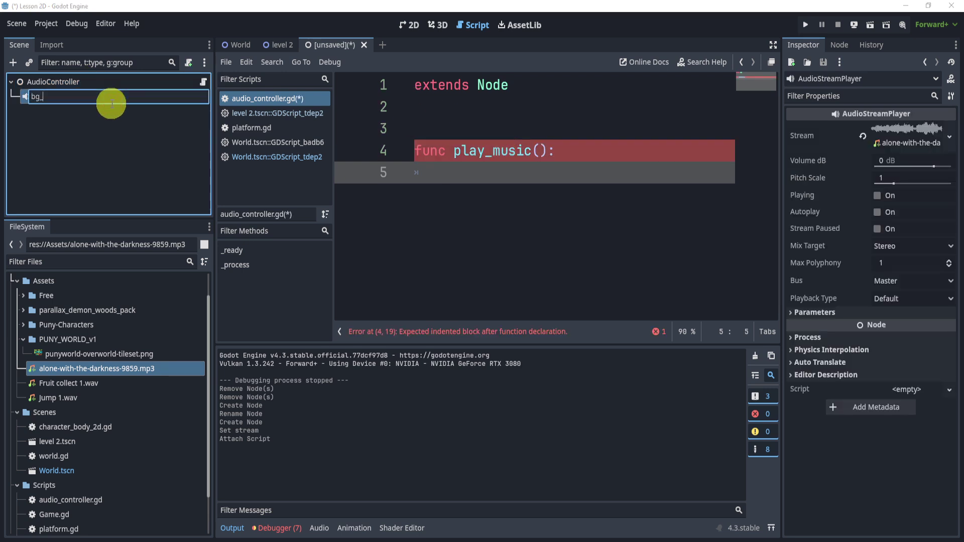
{"action": "type", "text": "music"}
{"action": "key", "text": "Return"}
{"action": "left_click", "coordinate": [466, 122]}
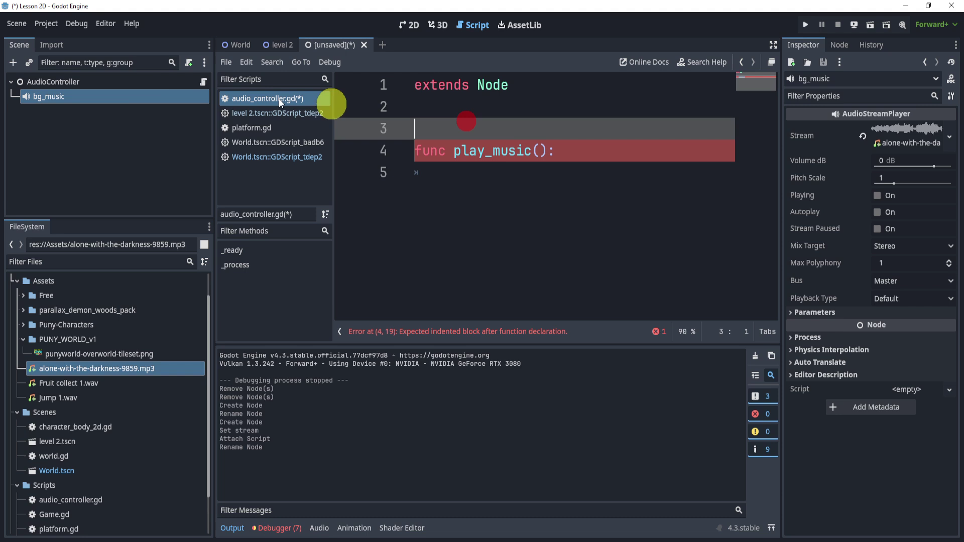
{"action": "left_click_drag", "start_coordinate": [155, 100], "coordinate": [452, 132]}
{"action": "key", "text": "Return"}
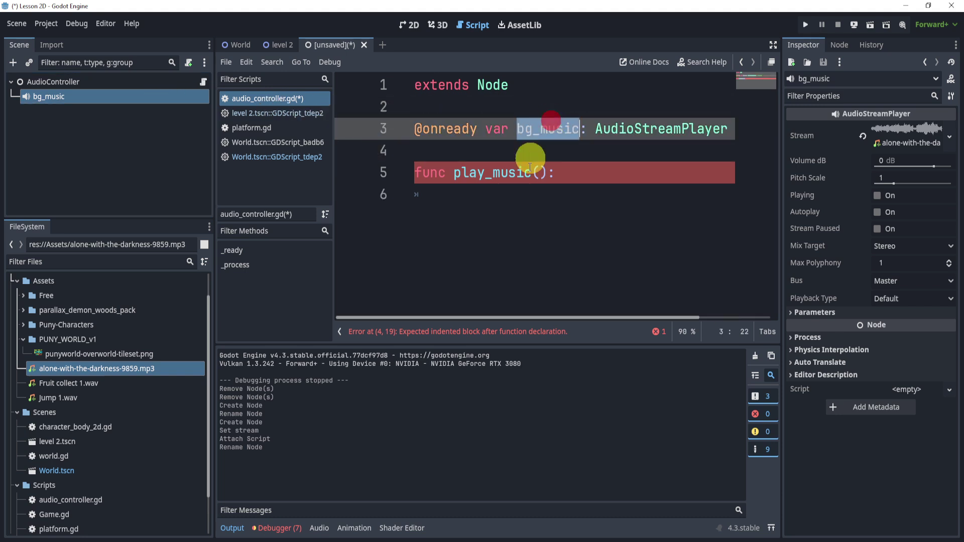
{"action": "left_click", "coordinate": [516, 191]}
{"action": "type", "text": "bg_music.pla"}
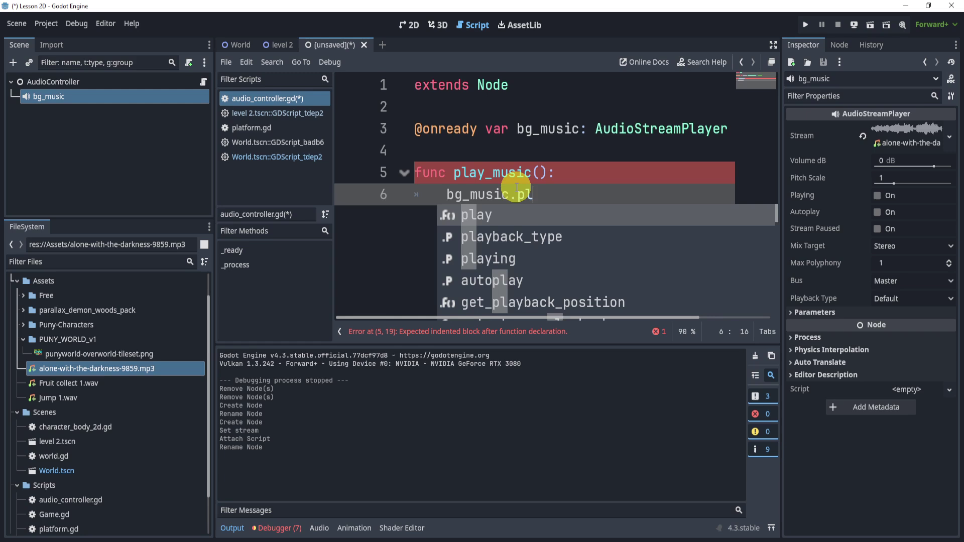
{"action": "key", "text": "Return"}
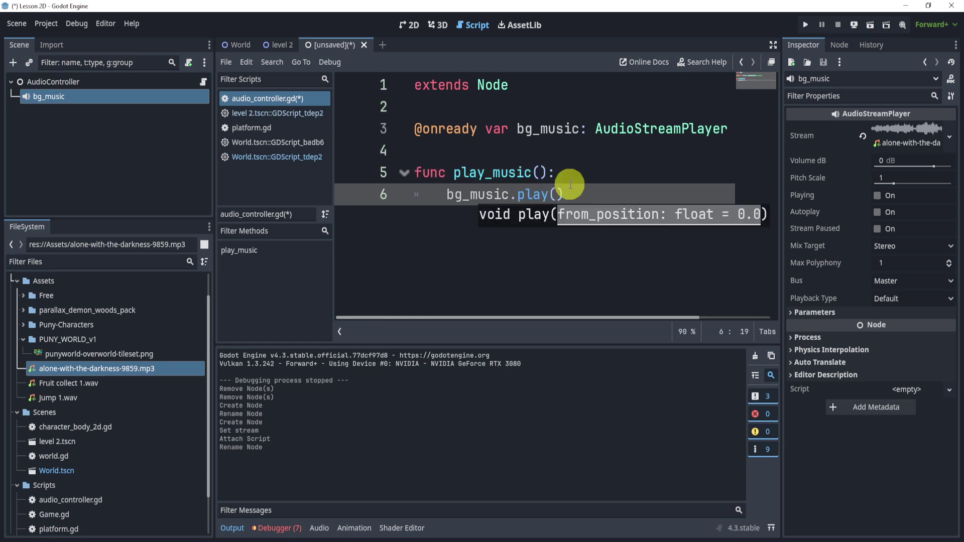
{"action": "left_click", "coordinate": [608, 191]}
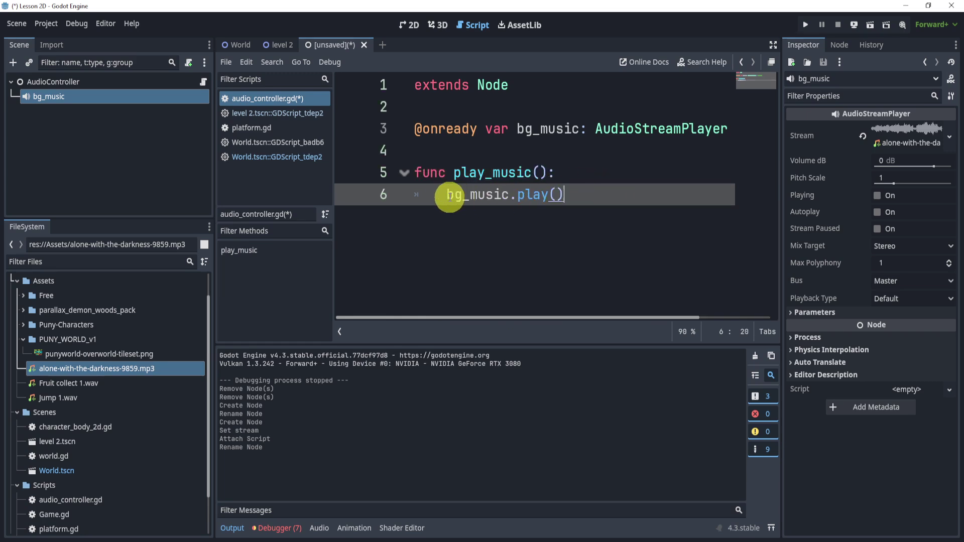
Save the scene as audio_controller.tscn in the Scenes folder.
{"action": "left_click_drag", "start_coordinate": [454, 172], "coordinate": [548, 172]}
{"action": "key", "text": "ctrl+s"}
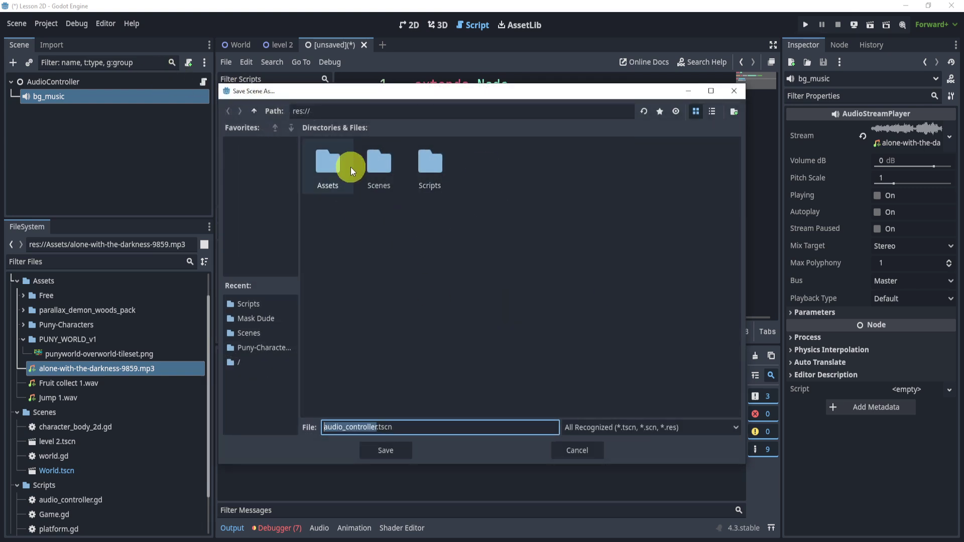
{"action": "double_click", "coordinate": [379, 169]}
{"action": "left_click", "coordinate": [385, 450]}
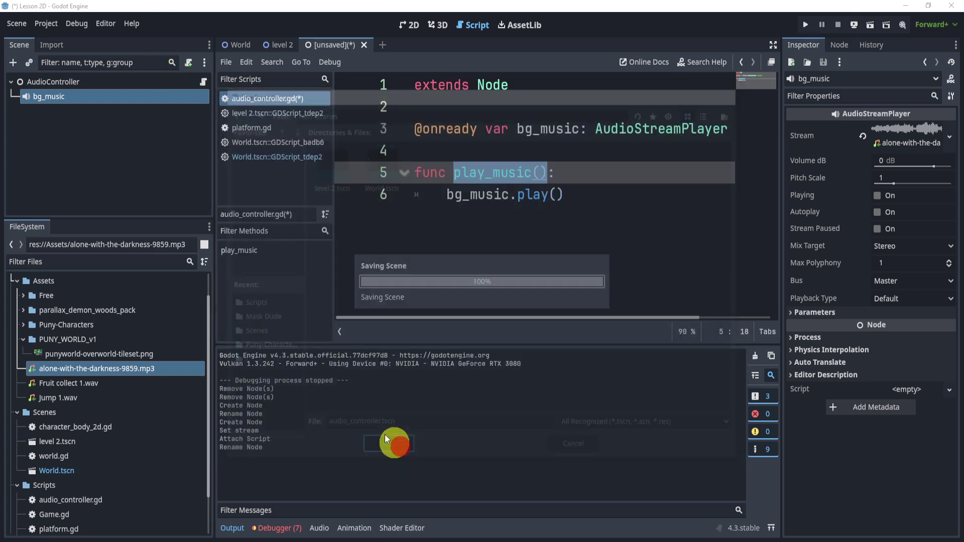
Add res://Scenes/audio_controller.tscn as the AudioController autoload in Project Settings.
{"action": "left_click", "coordinate": [51, 26]}
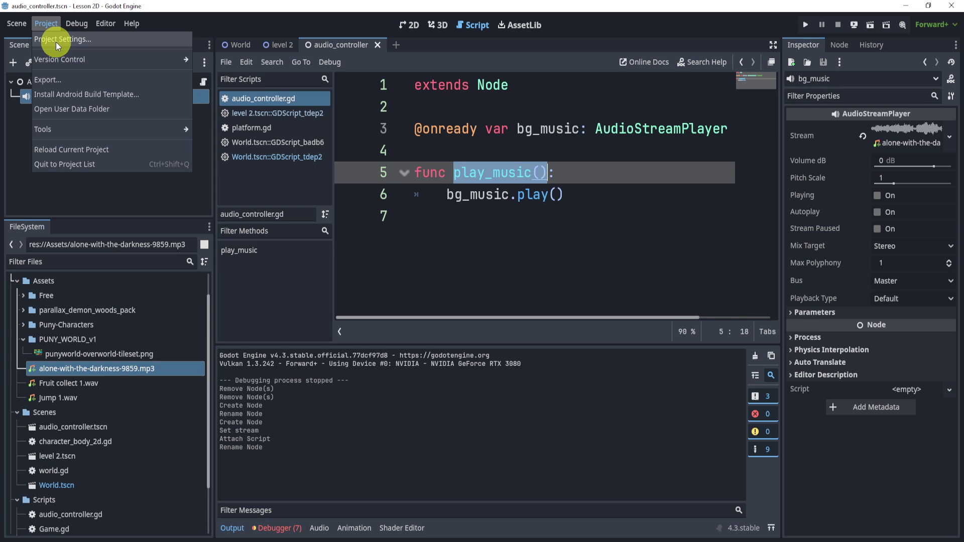
{"action": "left_click", "coordinate": [56, 41]}
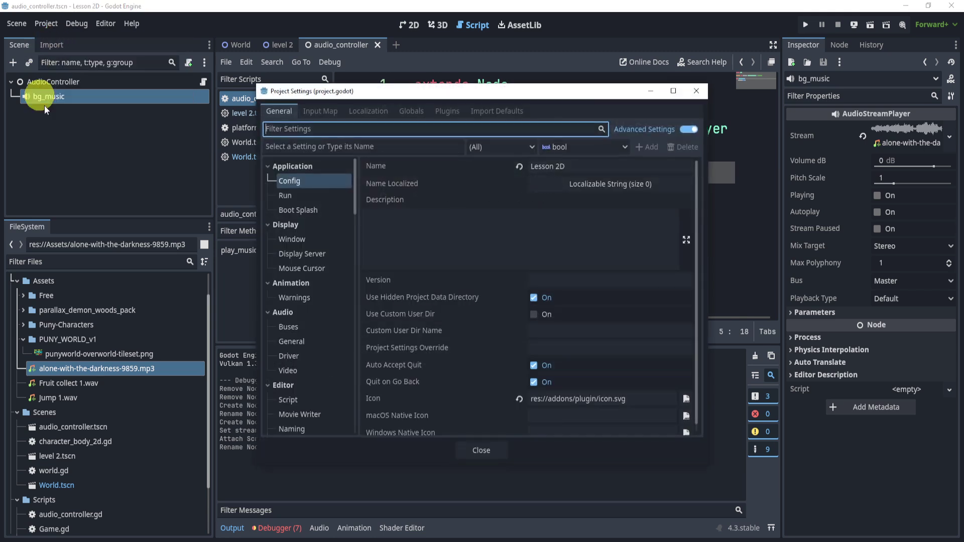
{"action": "left_click", "coordinate": [405, 113]}
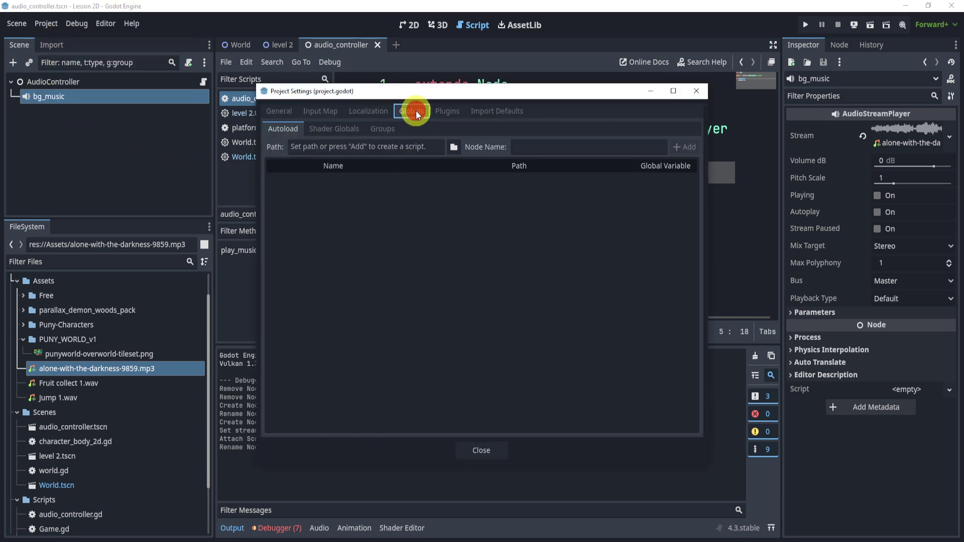
{"action": "left_click", "coordinate": [455, 147]}
{"action": "double_click", "coordinate": [381, 160]}
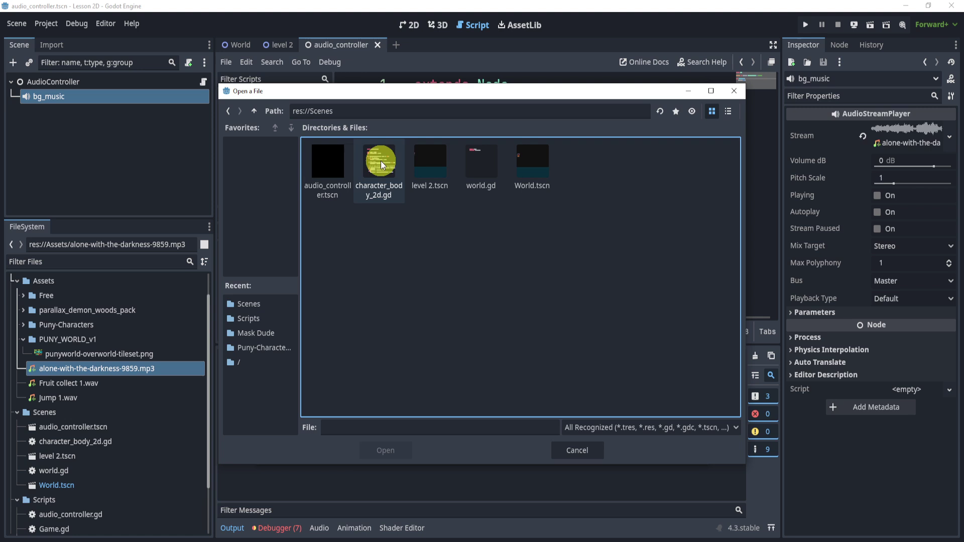
{"action": "double_click", "coordinate": [343, 157]}
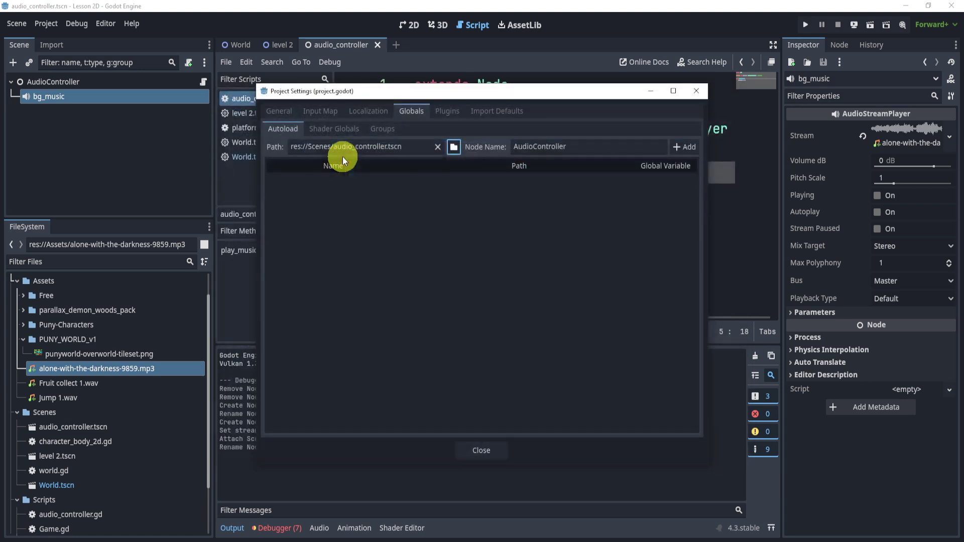
{"action": "left_click", "coordinate": [683, 148]}
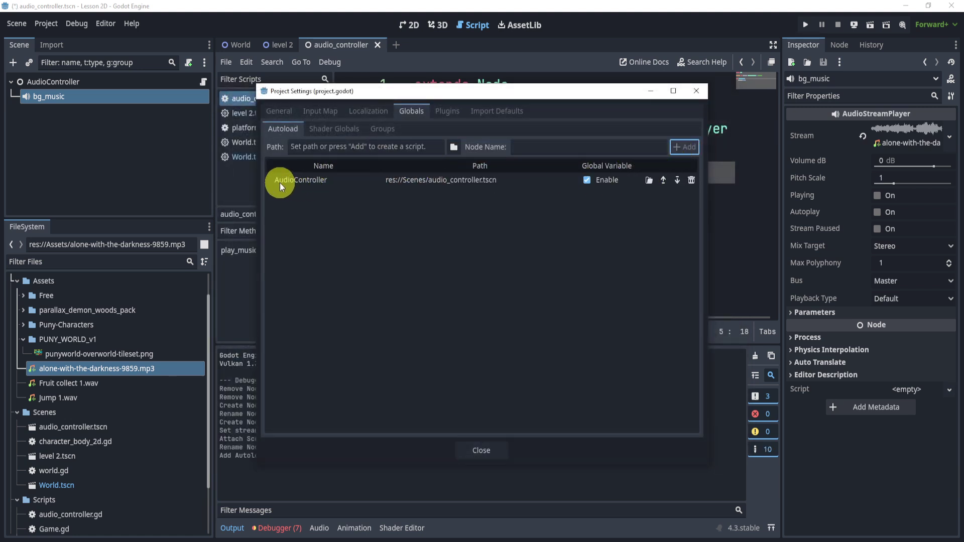
{"action": "left_click", "coordinate": [479, 450]}
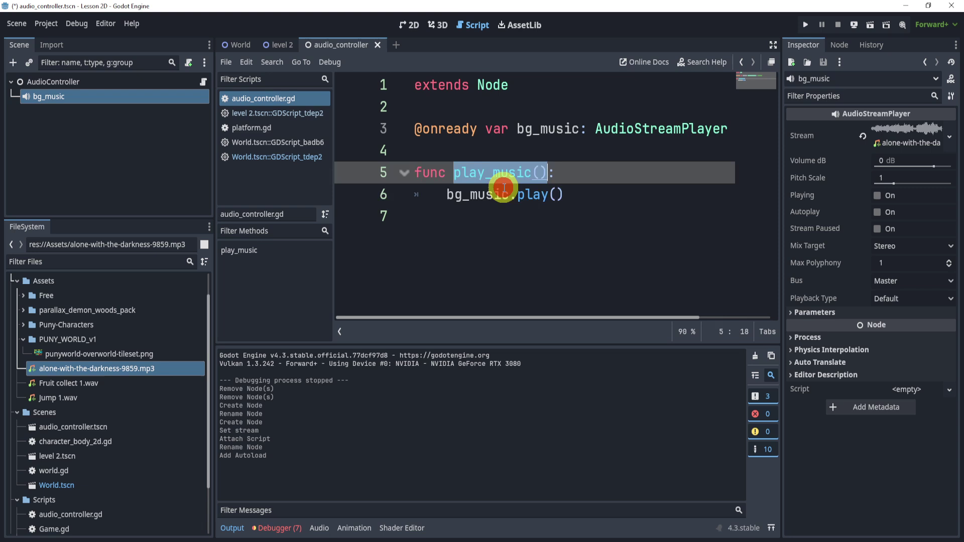
Attach a new built-in script to the World scene's root node.
{"action": "left_click", "coordinate": [462, 175]}
{"action": "double_click", "coordinate": [462, 175]}
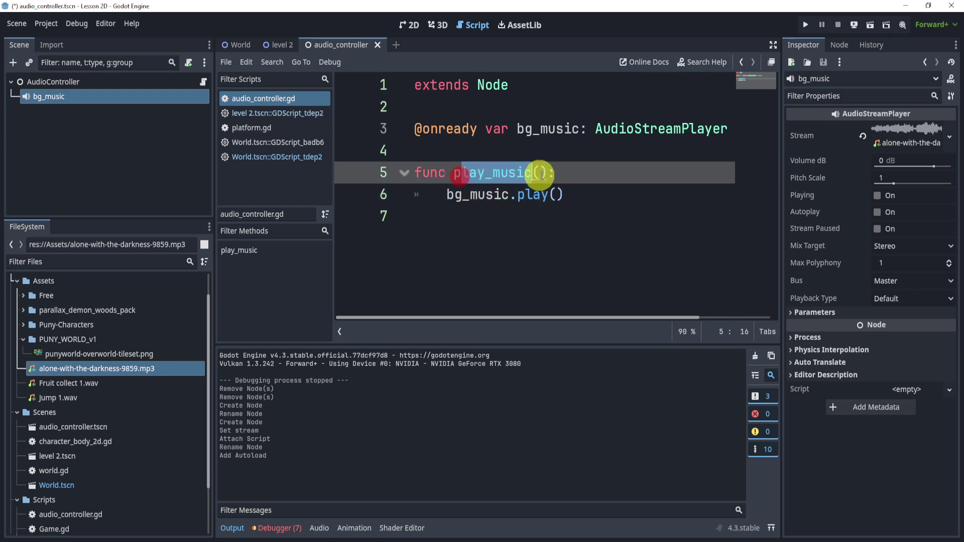
{"action": "left_click", "coordinate": [231, 44]}
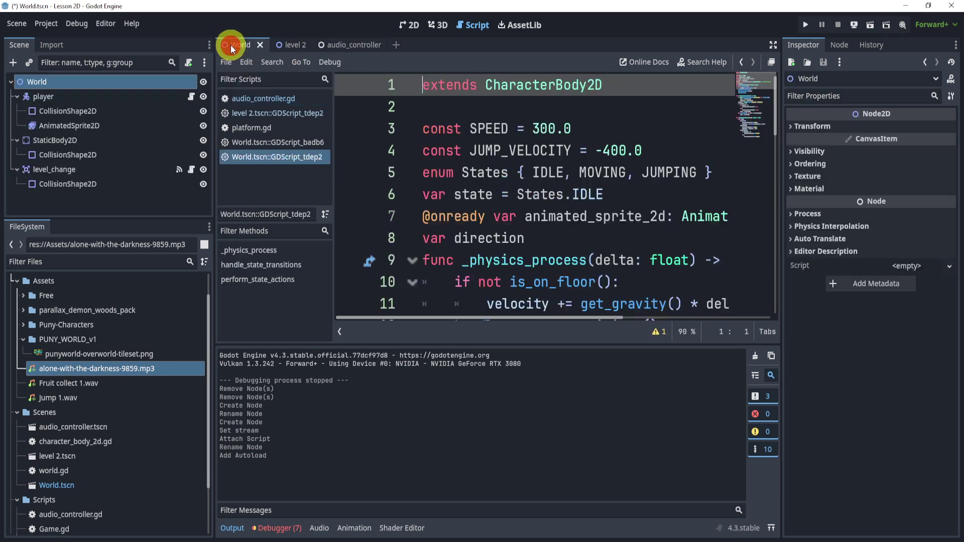
{"action": "left_click", "coordinate": [411, 23]}
{"action": "left_click", "coordinate": [188, 63]}
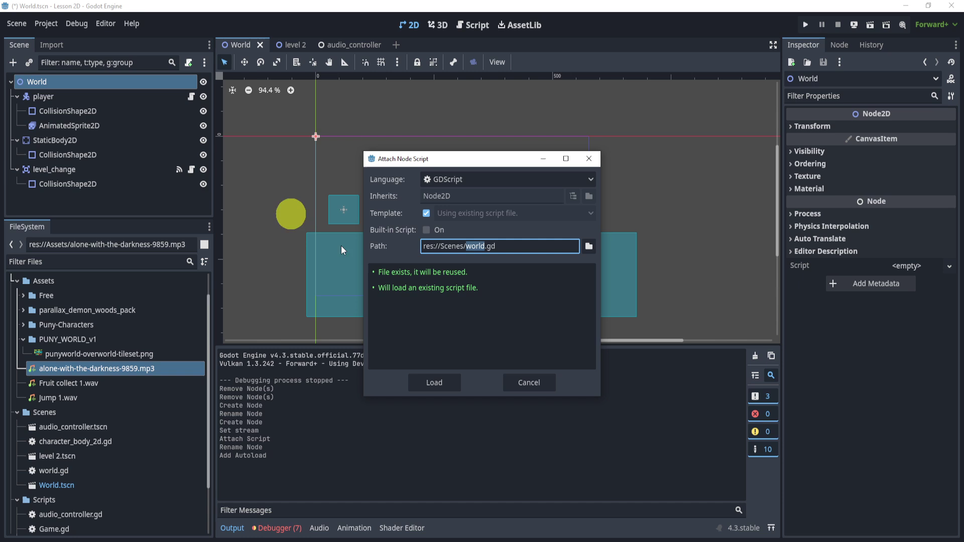
{"action": "left_click", "coordinate": [427, 230]}
{"action": "left_click", "coordinate": [439, 378]}
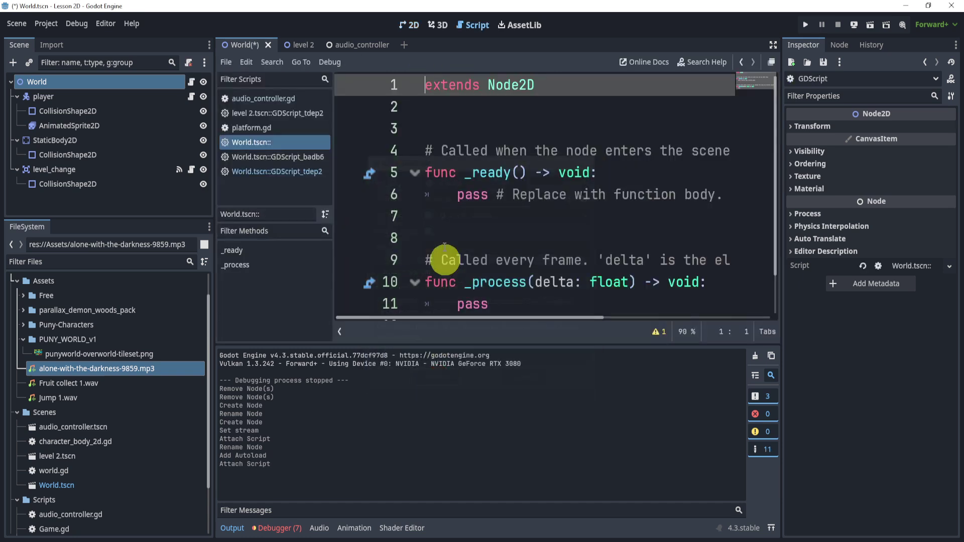
Replace the _ready body with AudioController.play_music() and save the World script.
{"action": "left_click_drag", "start_coordinate": [457, 195], "coordinate": [527, 322]}
{"action": "type", "text": "Au"}
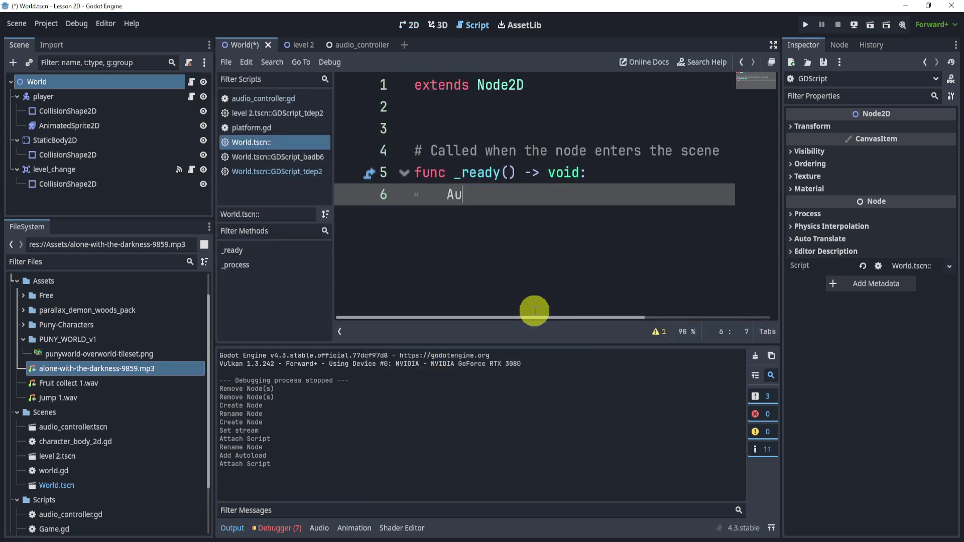
{"action": "type", "text": "dio"}
{"action": "key", "text": "Down"}
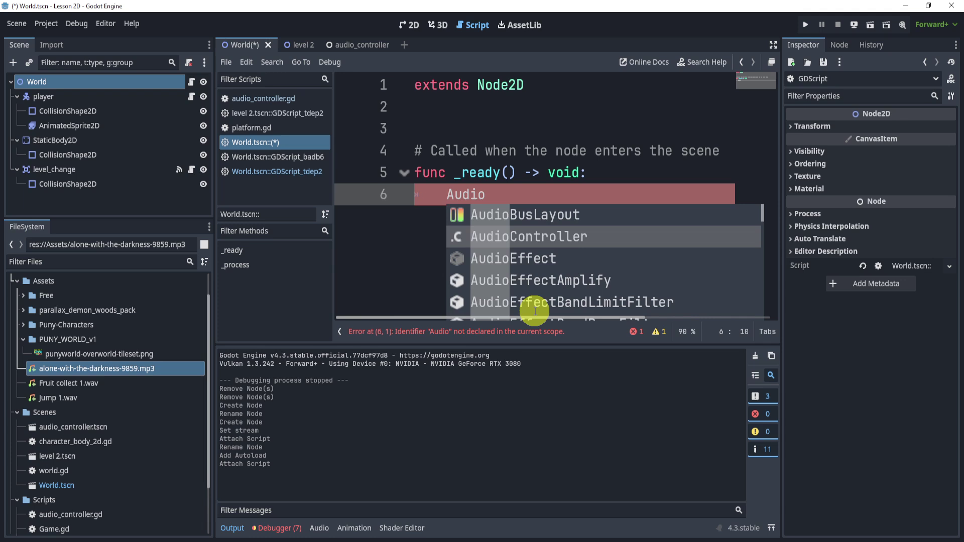
{"action": "key", "text": "Return"}
{"action": "type", "text": "pl"}
{"action": "key", "text": "Return"}
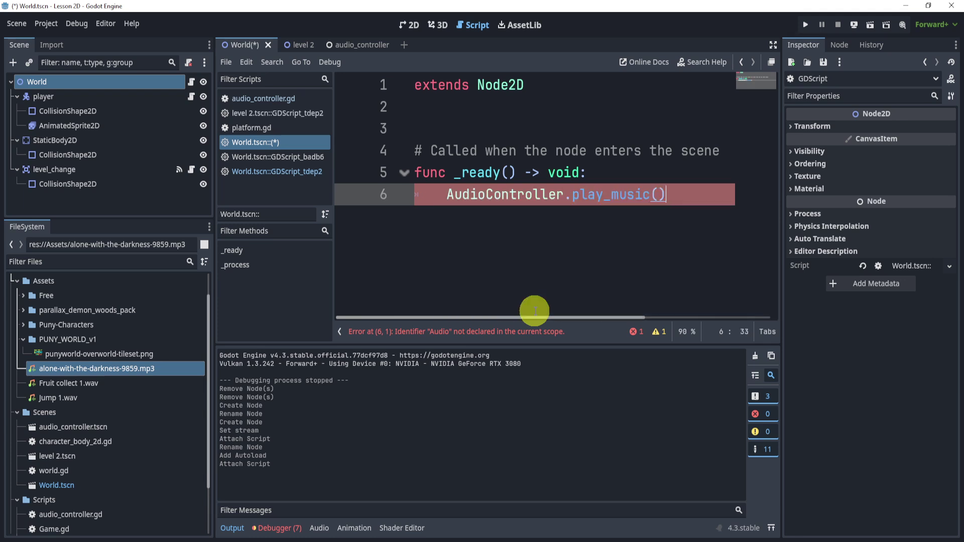
{"action": "key", "text": "ctrl+s"}
Compare the World script's _ready function with the level 2 script.
{"action": "left_click_drag", "start_coordinate": [456, 282], "coordinate": [394, 177]}
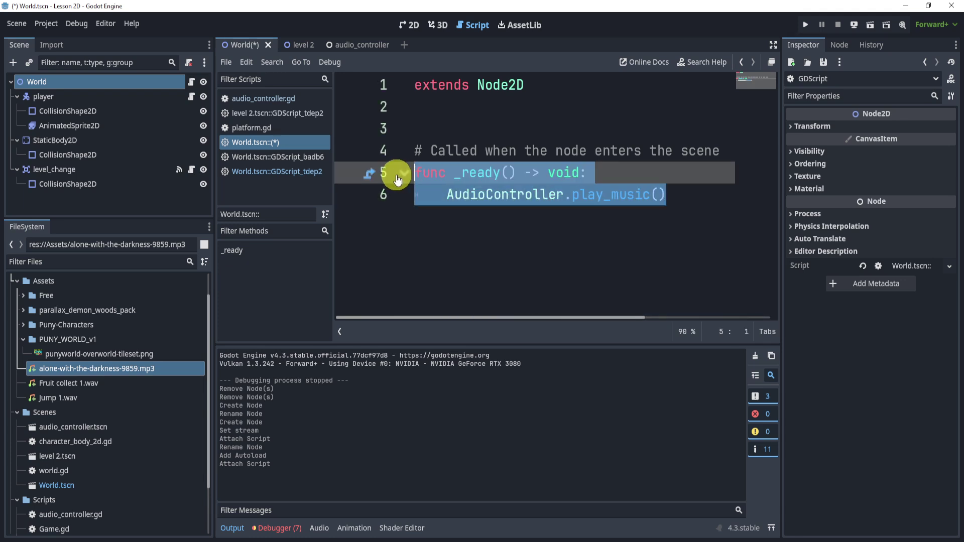
{"action": "left_click", "coordinate": [289, 43]}
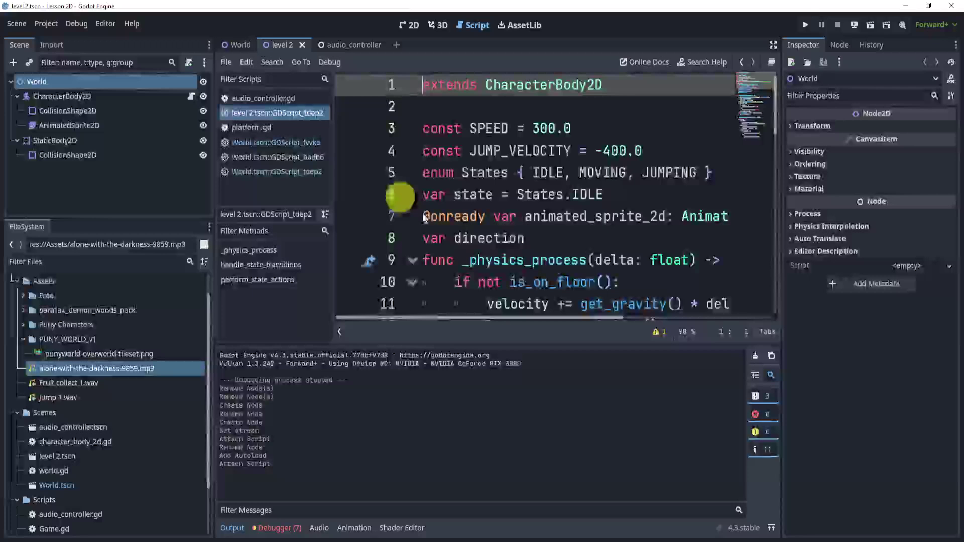
{"action": "left_click", "coordinate": [245, 44]}
{"action": "left_click", "coordinate": [619, 224]}
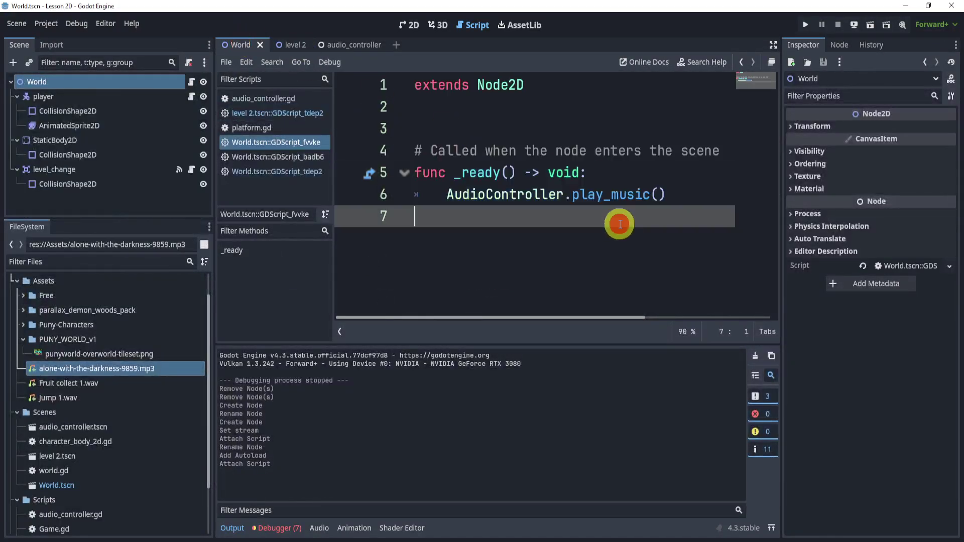
{"action": "left_click", "coordinate": [286, 44]}
{"action": "left_click", "coordinate": [228, 44]}
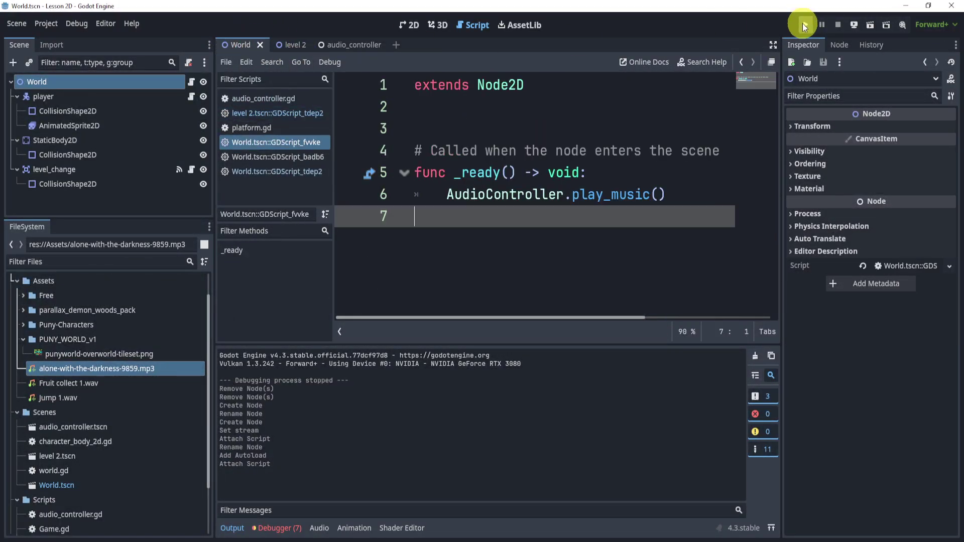
{"action": "left_click", "coordinate": [802, 23]}
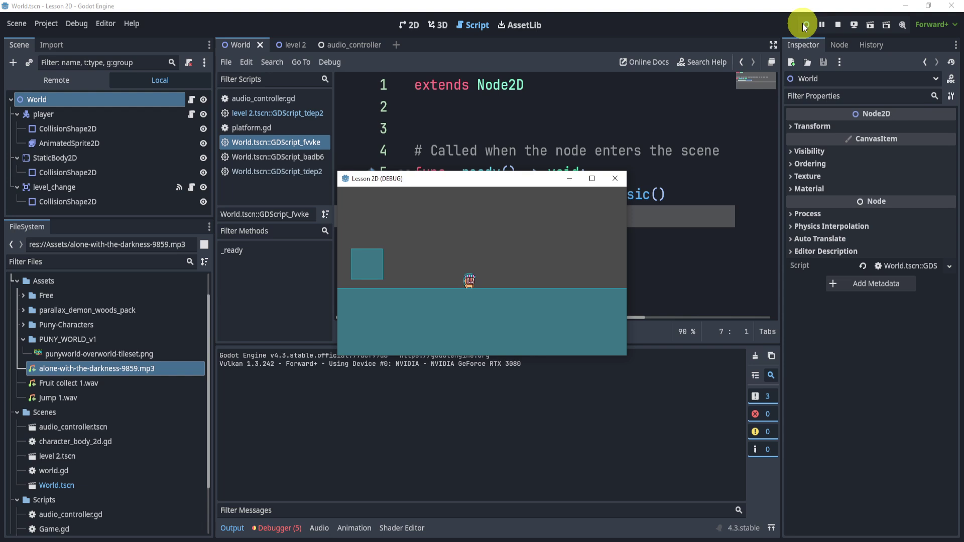
{"action": "key", "text": "Left"}
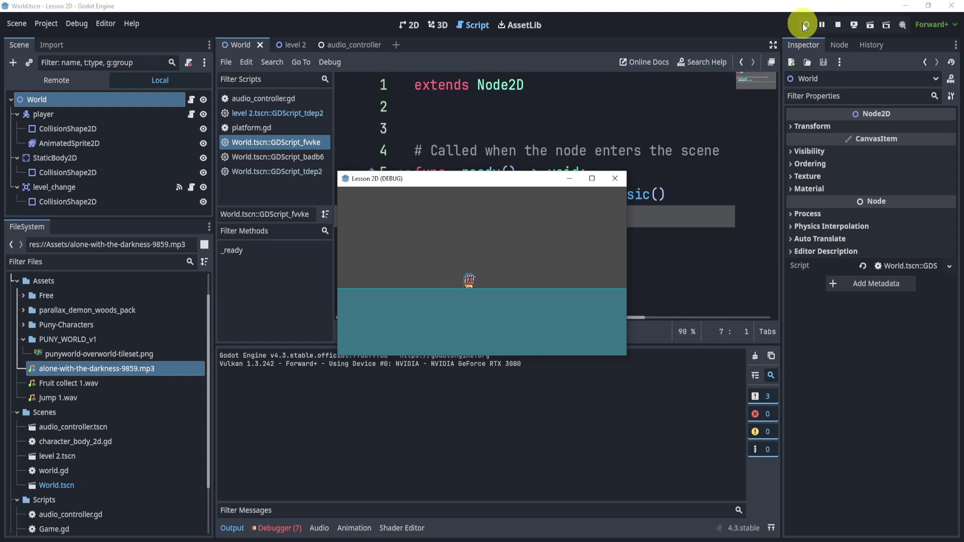
{"action": "left_click", "coordinate": [611, 179]}
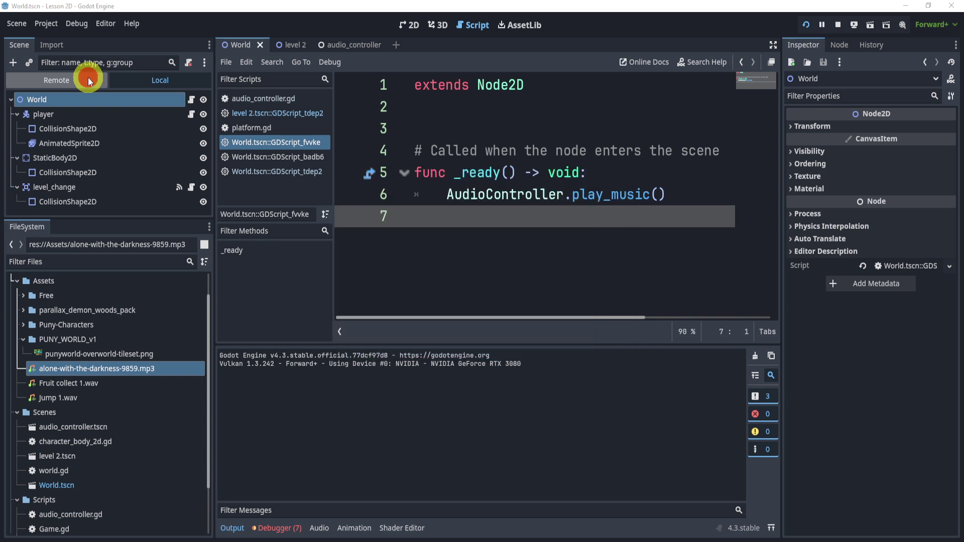
{"action": "left_click", "coordinate": [88, 78]}
{"action": "left_click", "coordinate": [42, 128]}
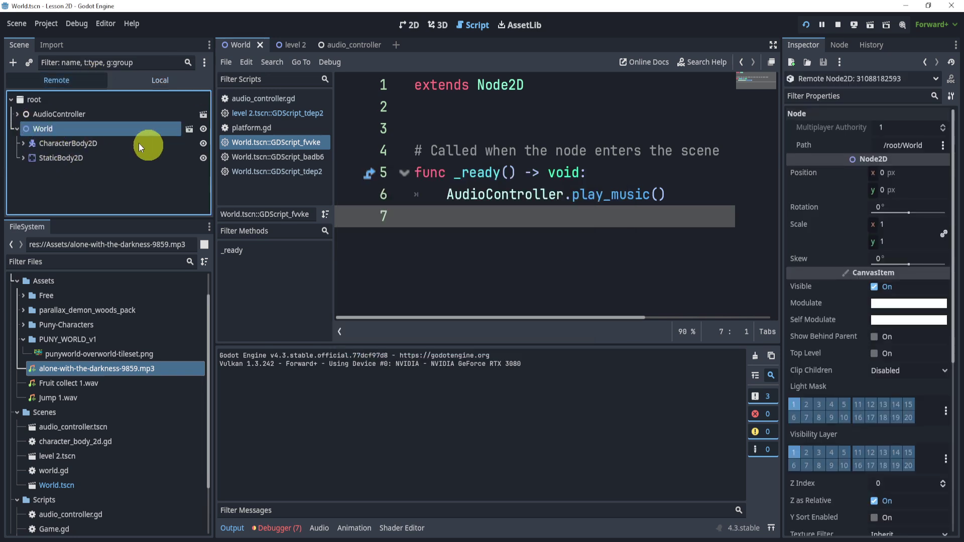
{"action": "left_click", "coordinate": [18, 115]}
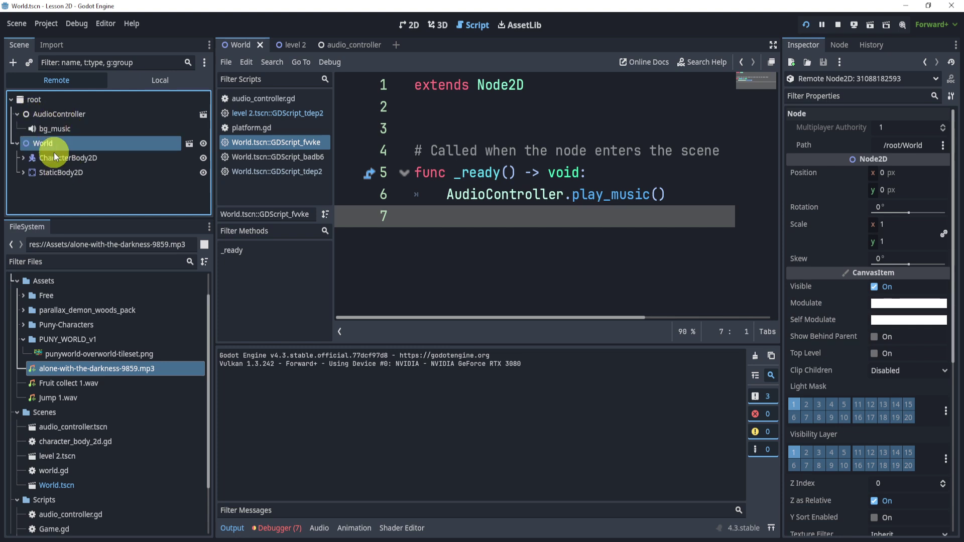
{"action": "left_click", "coordinate": [838, 24]}
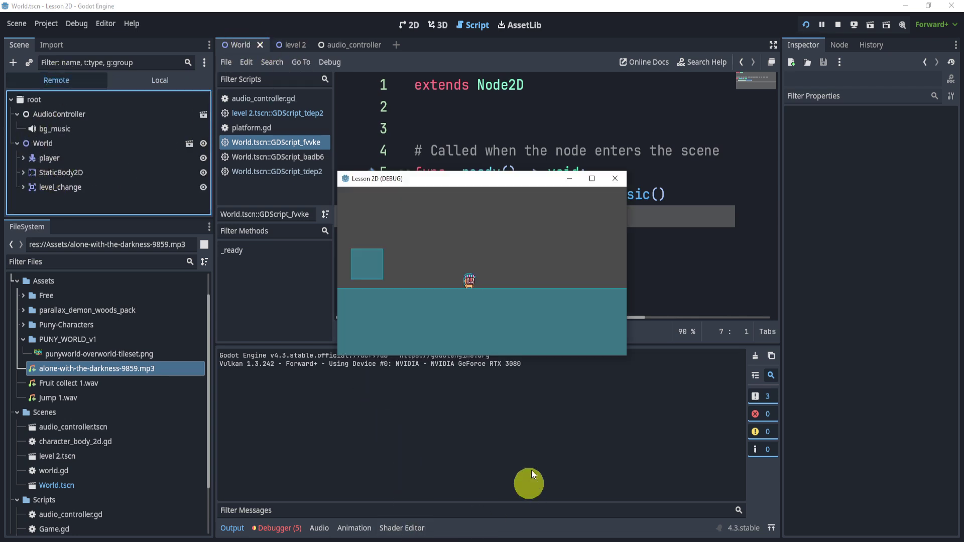
{"action": "left_click", "coordinate": [530, 266]}
{"action": "key", "text": "Left"}
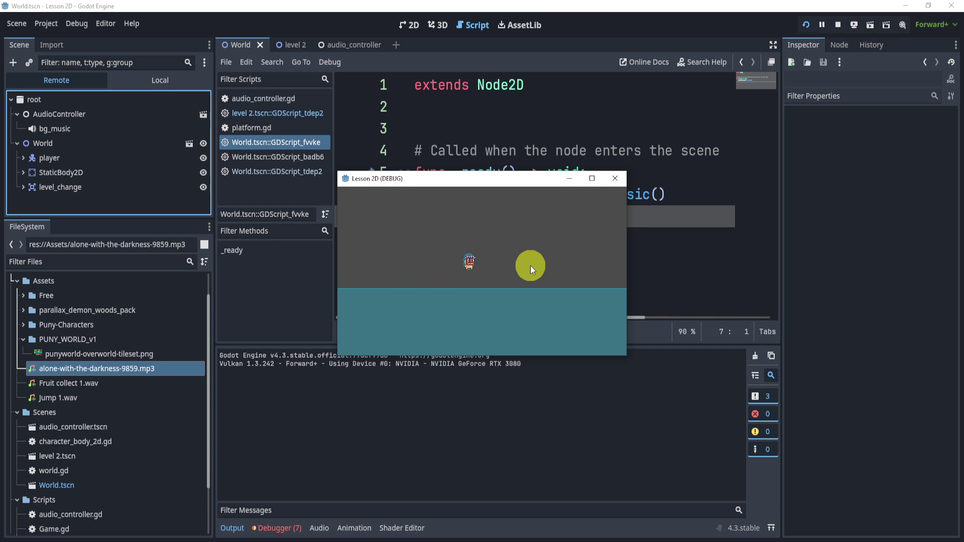
{"action": "left_click", "coordinate": [60, 133]}
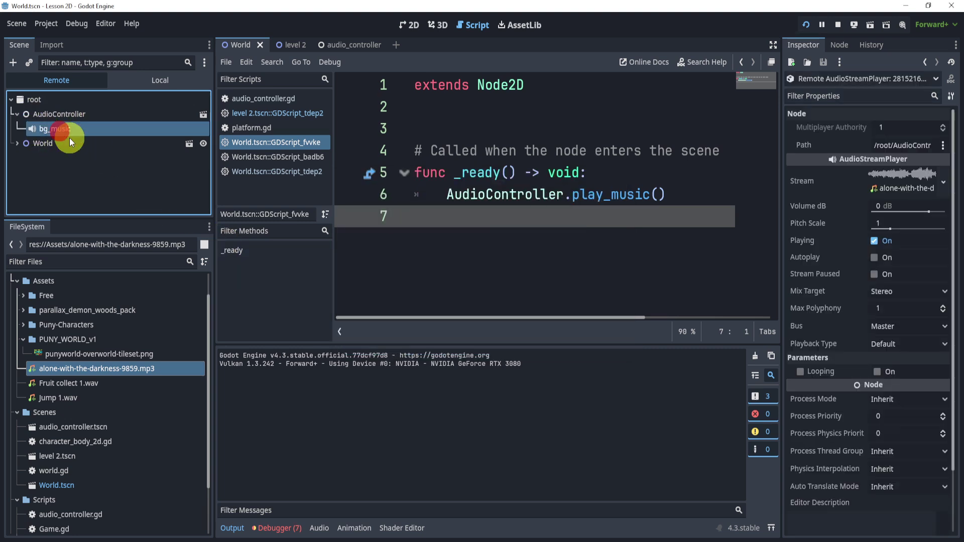
{"action": "left_click", "coordinate": [838, 25]}
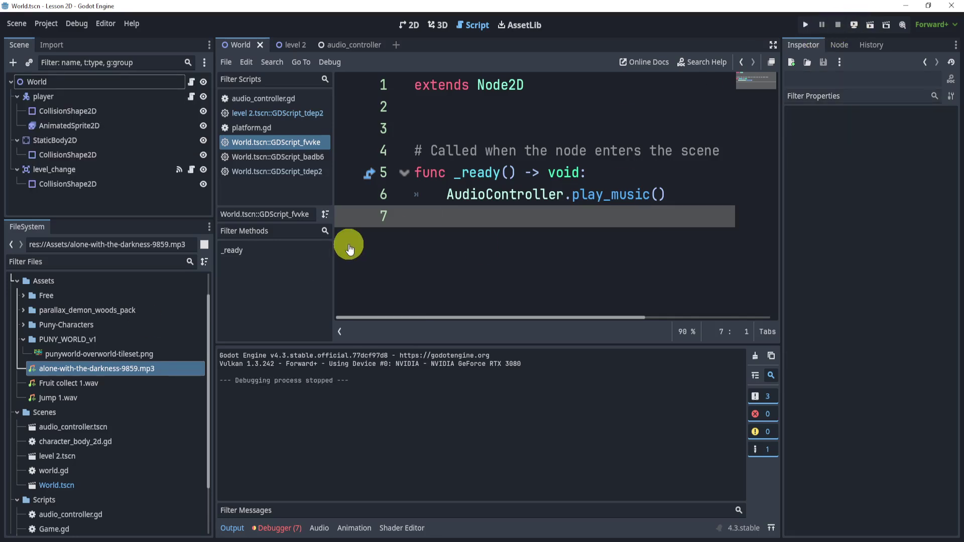
Review play_music in audio_controller.gd and save the audio_controller scene.
{"action": "left_click", "coordinate": [504, 216]}
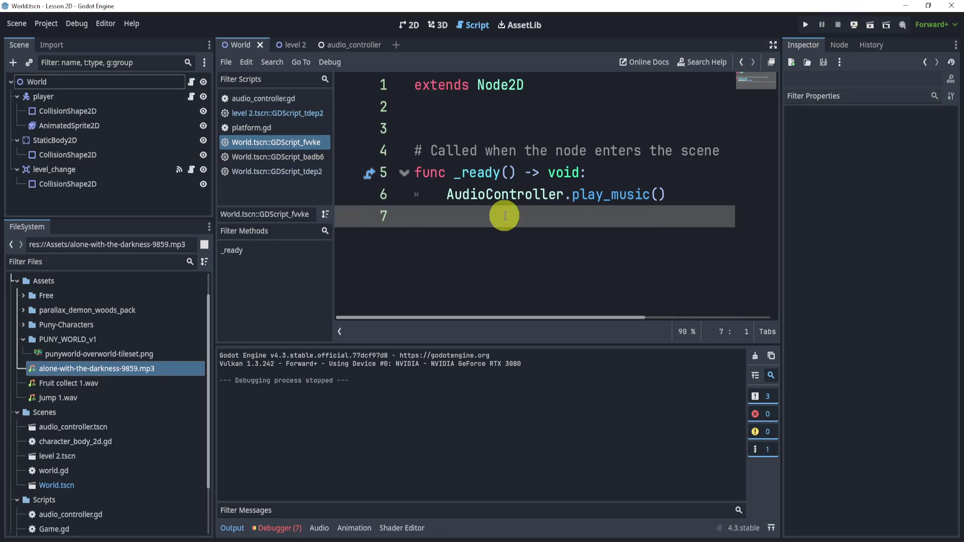
{"action": "left_click", "coordinate": [346, 44]}
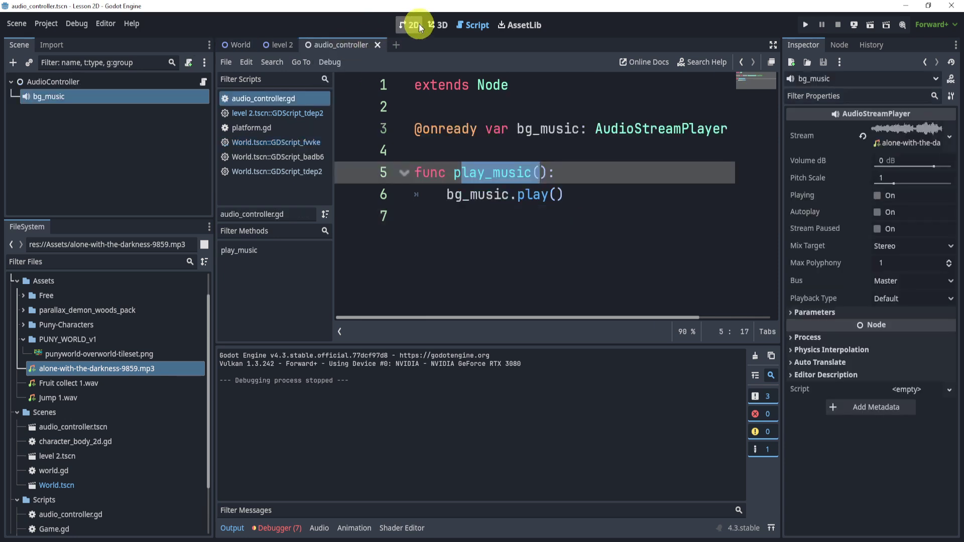
{"action": "left_click", "coordinate": [648, 236]}
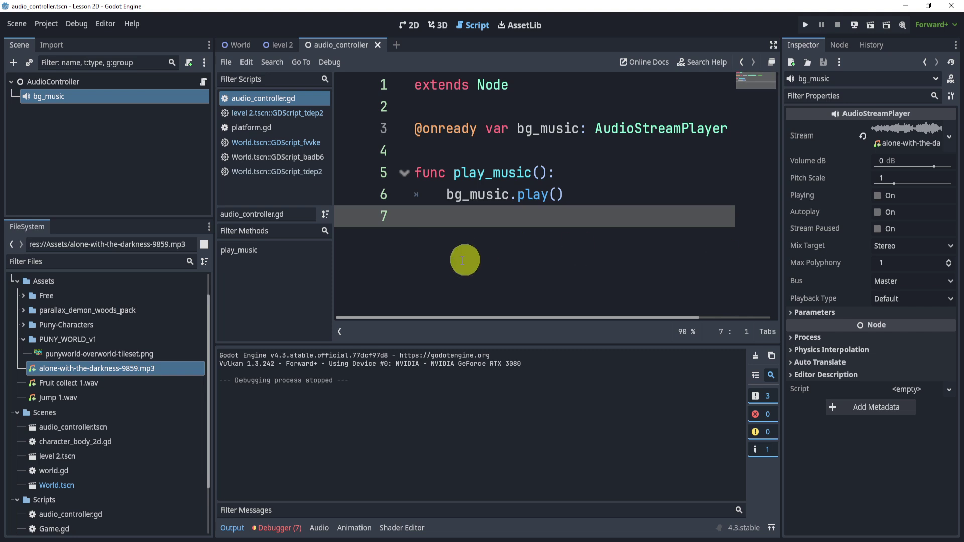
{"action": "left_click", "coordinate": [442, 253]}
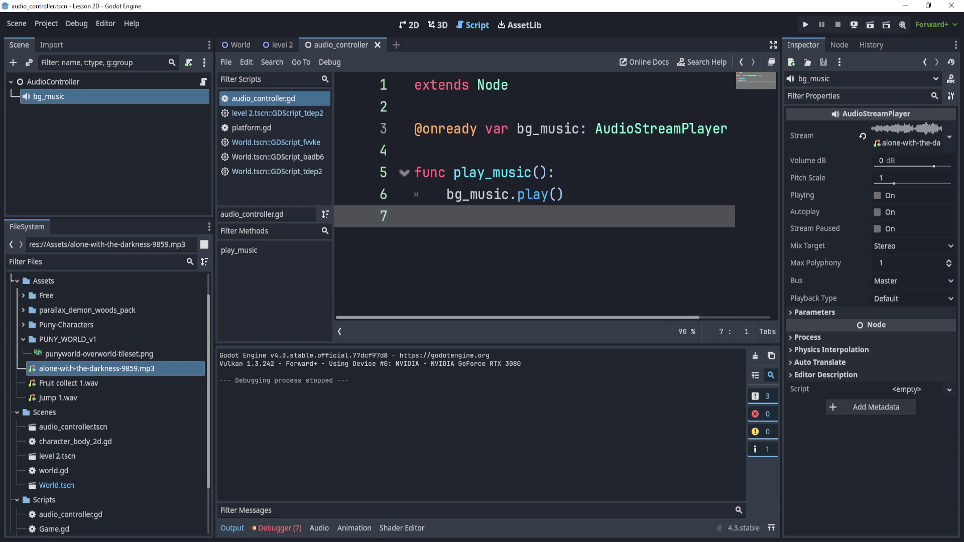
{"action": "left_click", "coordinate": [592, 219]}
{"action": "key", "text": "ctrl+s"}
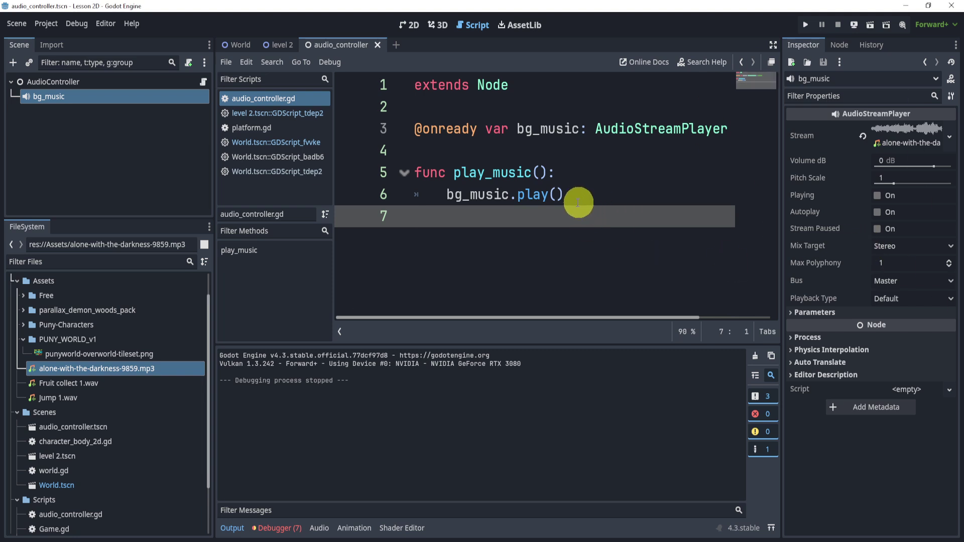
Apply Close Other Tabs to audio_controller.gd in the script list.
{"action": "right_click", "coordinate": [284, 101]}
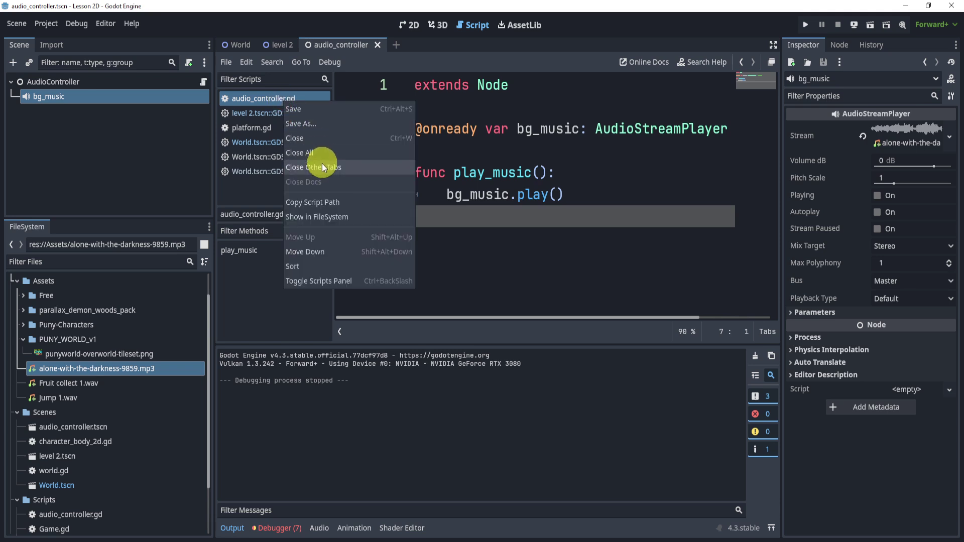
{"action": "left_click", "coordinate": [322, 164]}
{"action": "left_click", "coordinate": [560, 220]}
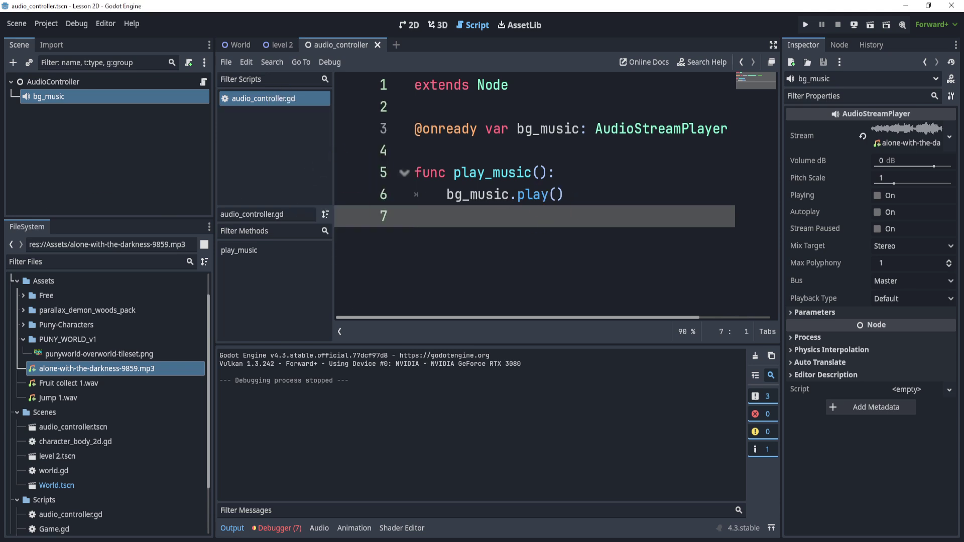